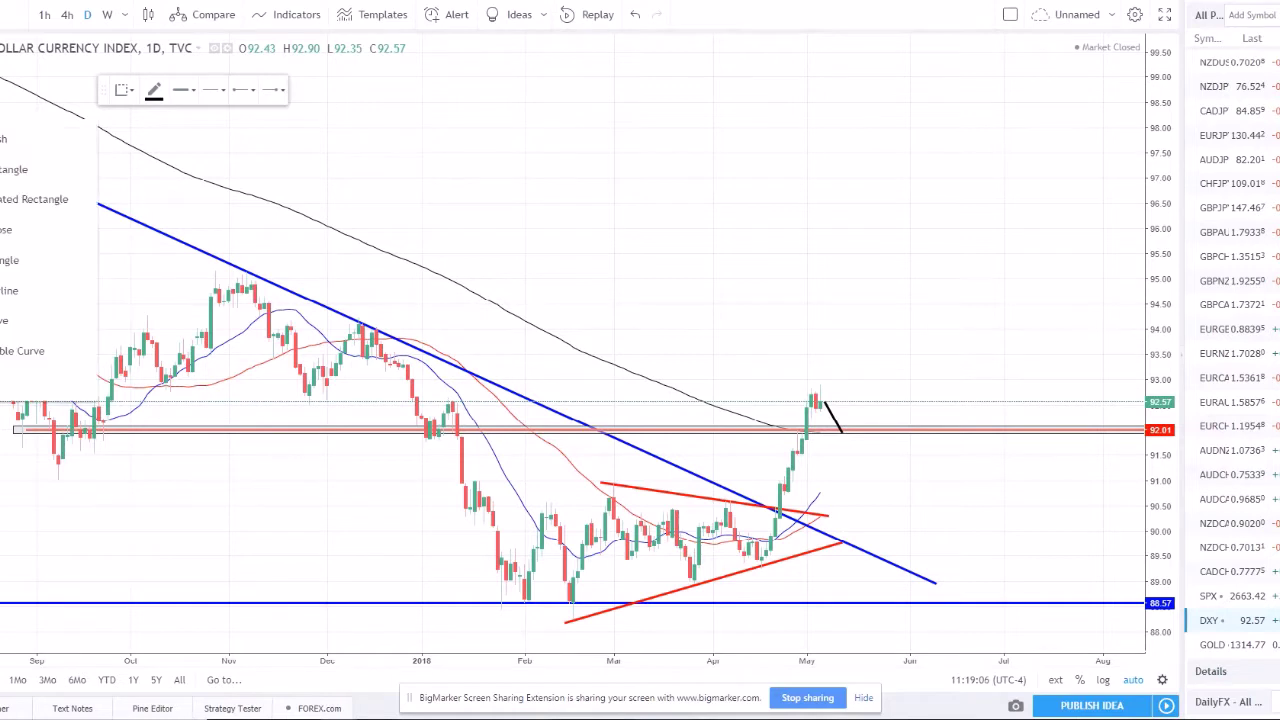
Sketch a rising projected path toward 95 after the latest DXY candles, then undo it.
left_click_drag(776, 553, 829, 420)
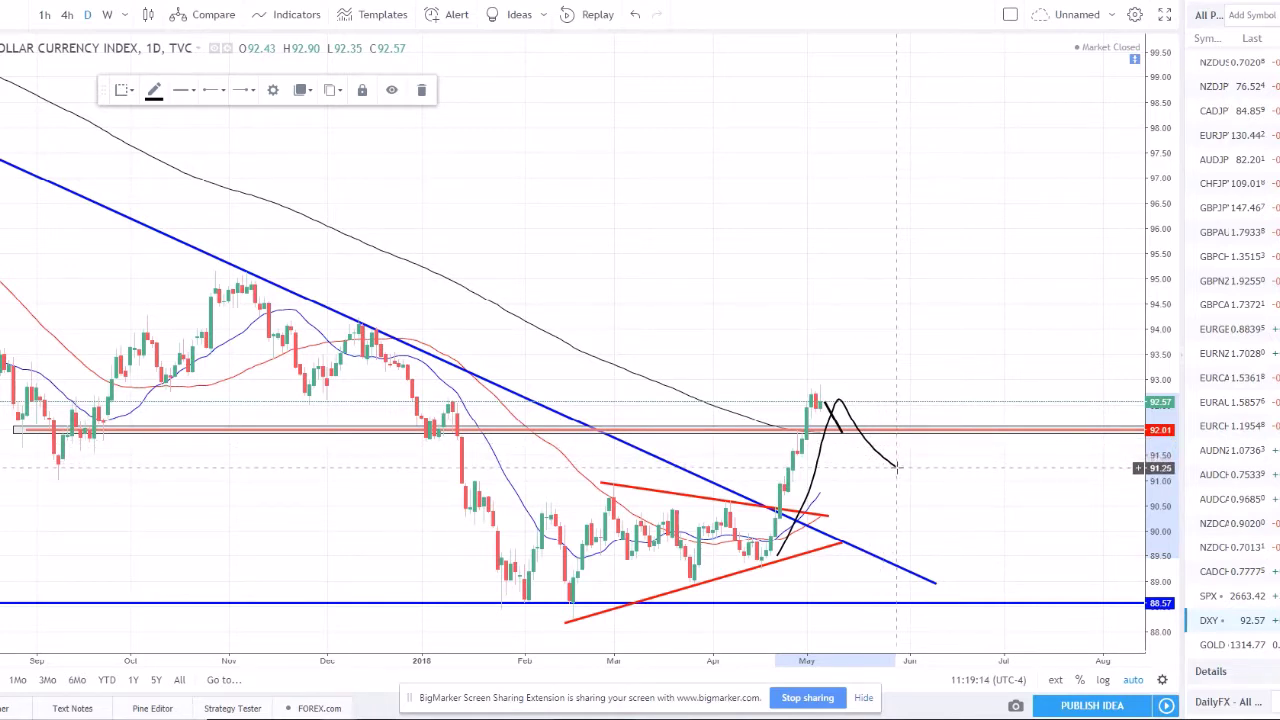
left_click_drag(908, 441, 1017, 272)
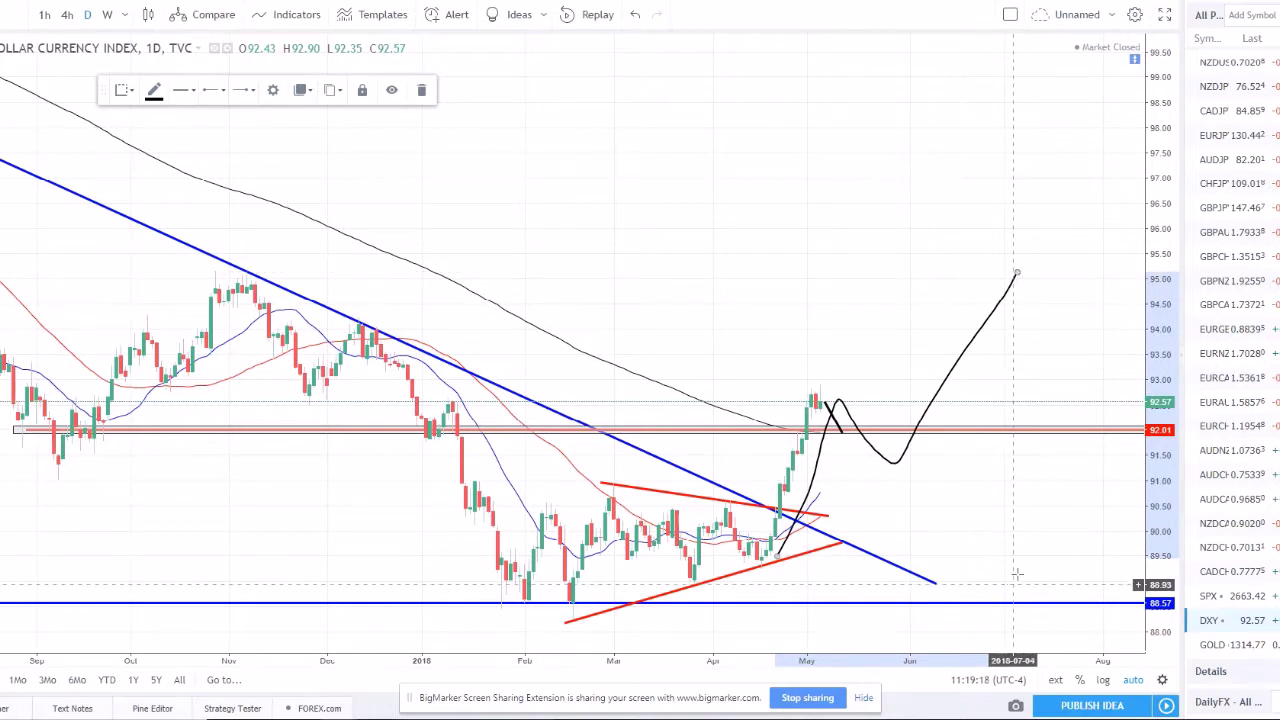
key("ctrl+z")
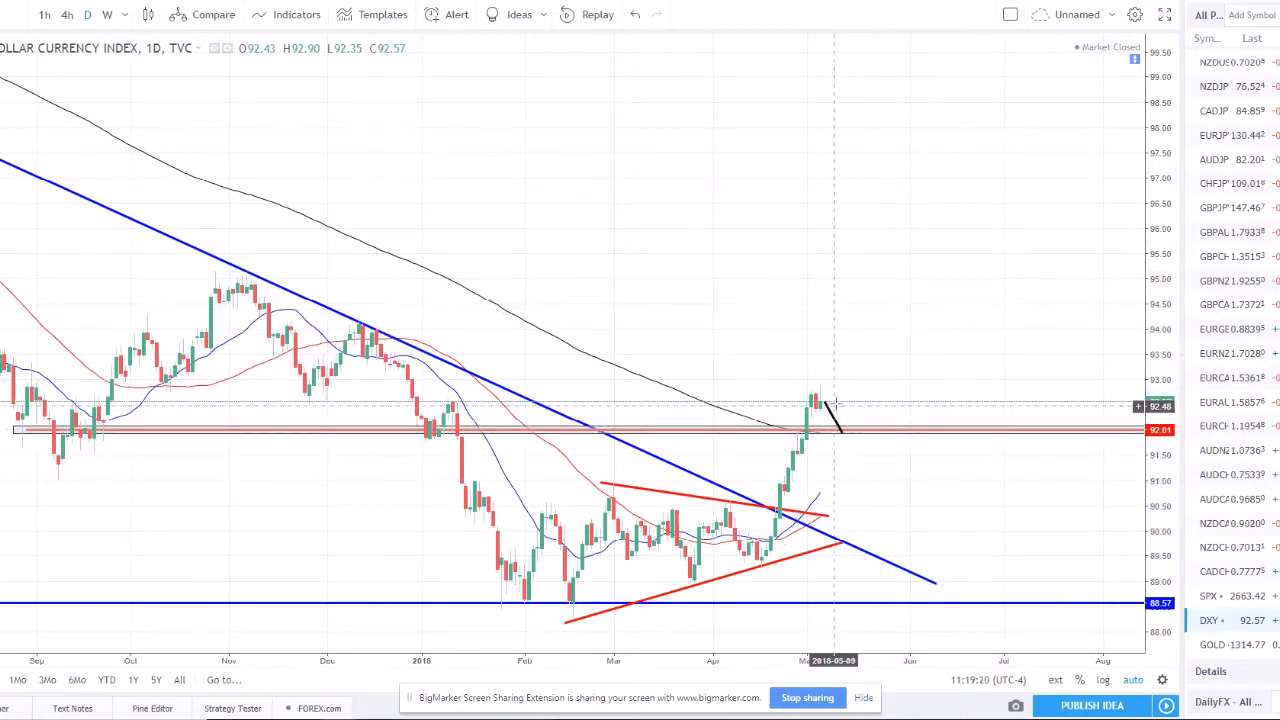
Sketch a drop-then-rebound projection from the latest candles and undo that curve too.
left_click_drag(816, 401, 862, 460)
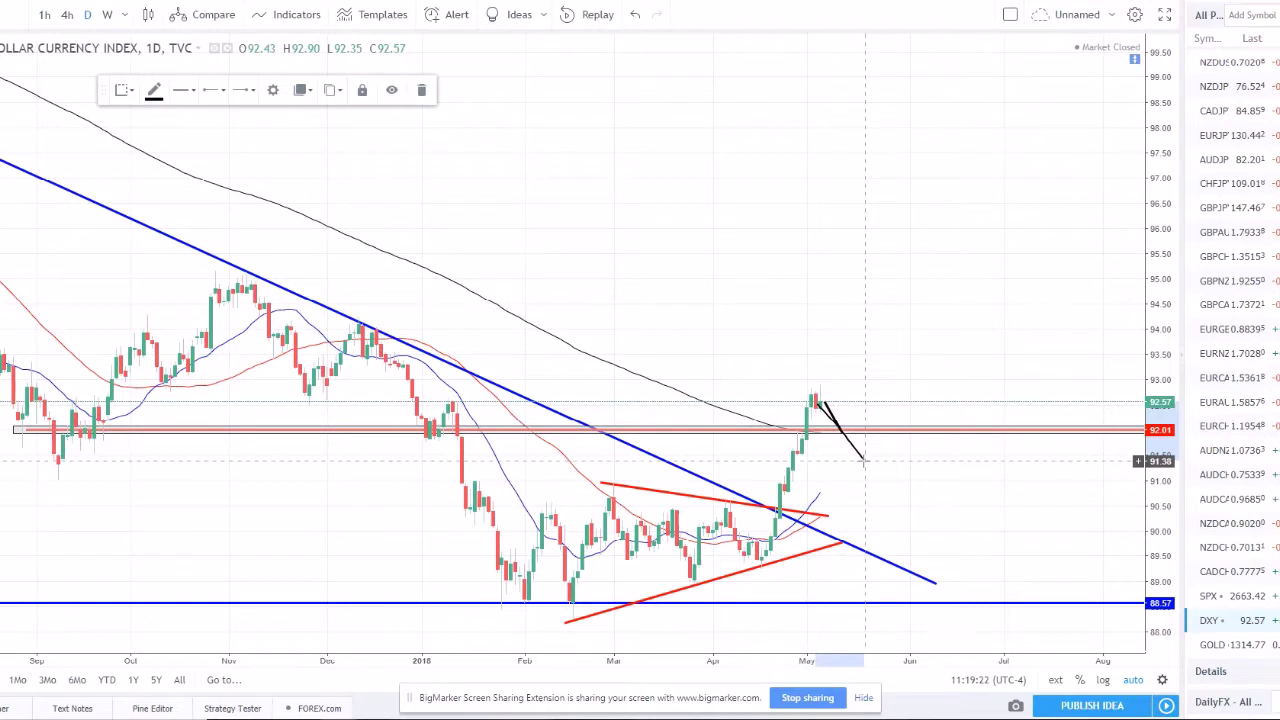
left_click_drag(875, 429, 932, 331)
key("ctrl+z")
key("ctrl+z")
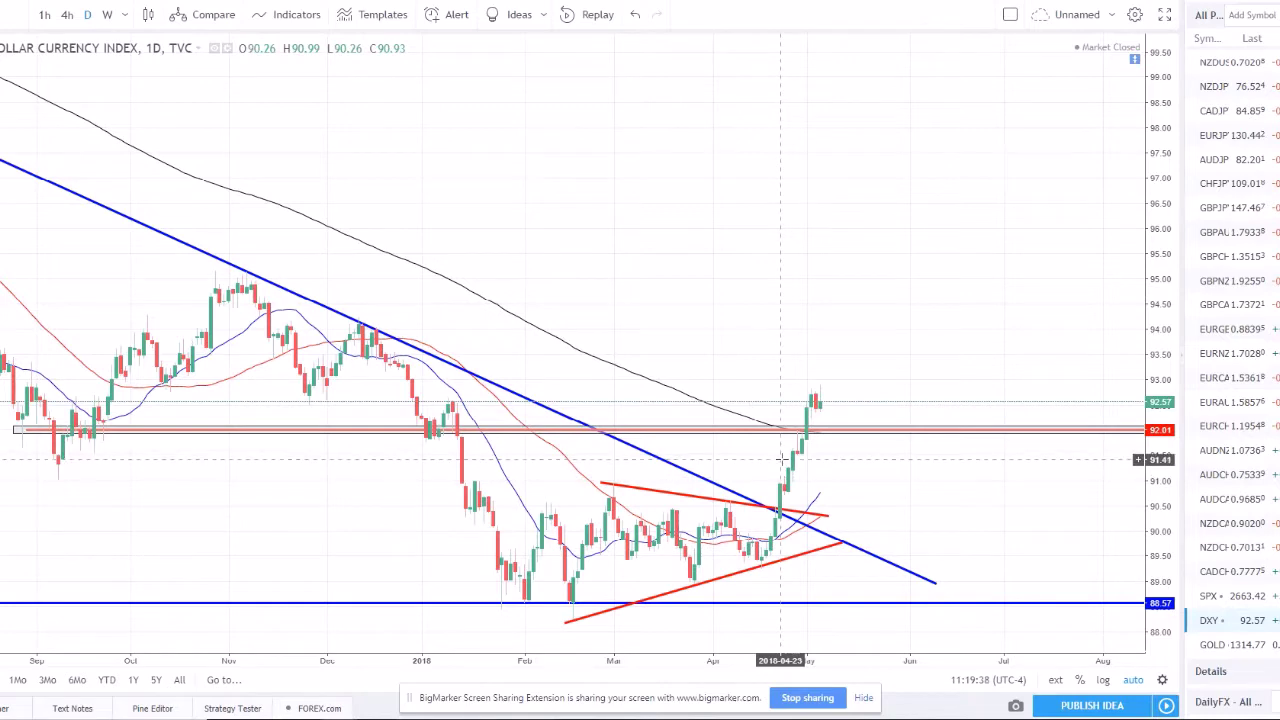
scroll(781, 459, "down", 3)
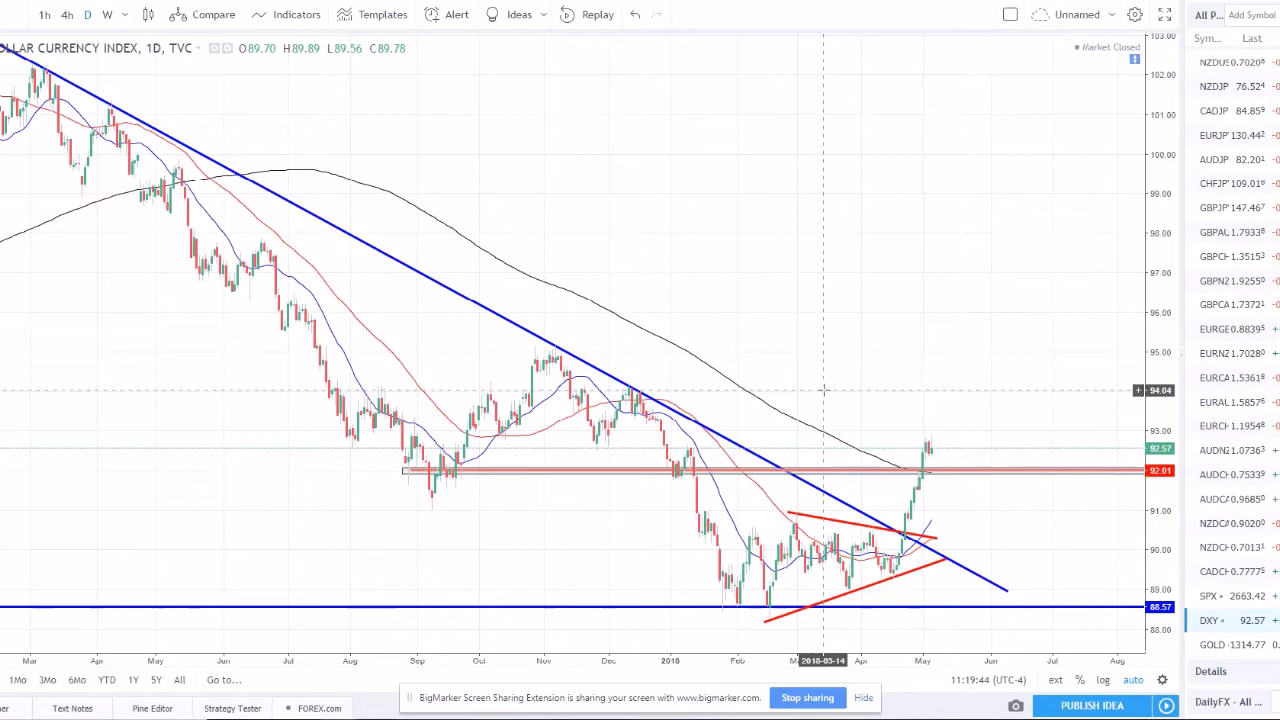
scroll(843, 423, "up", 2)
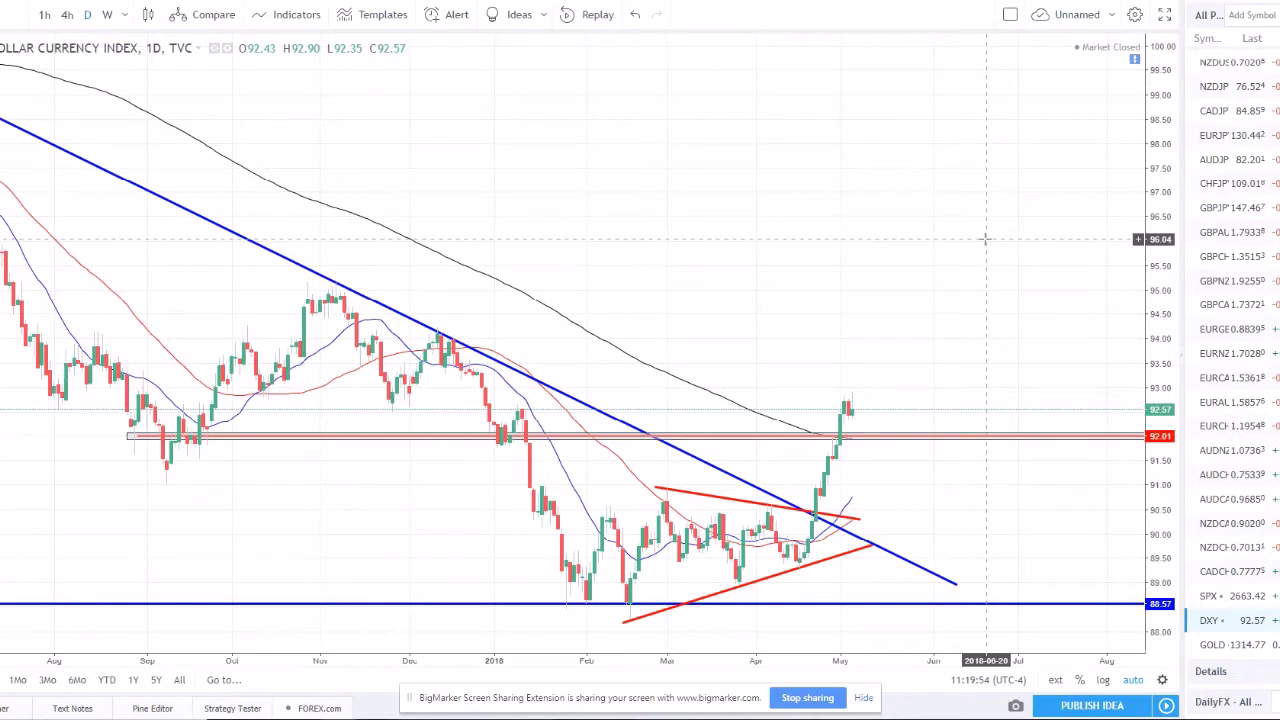
scroll(1277, 111, "up", 3)
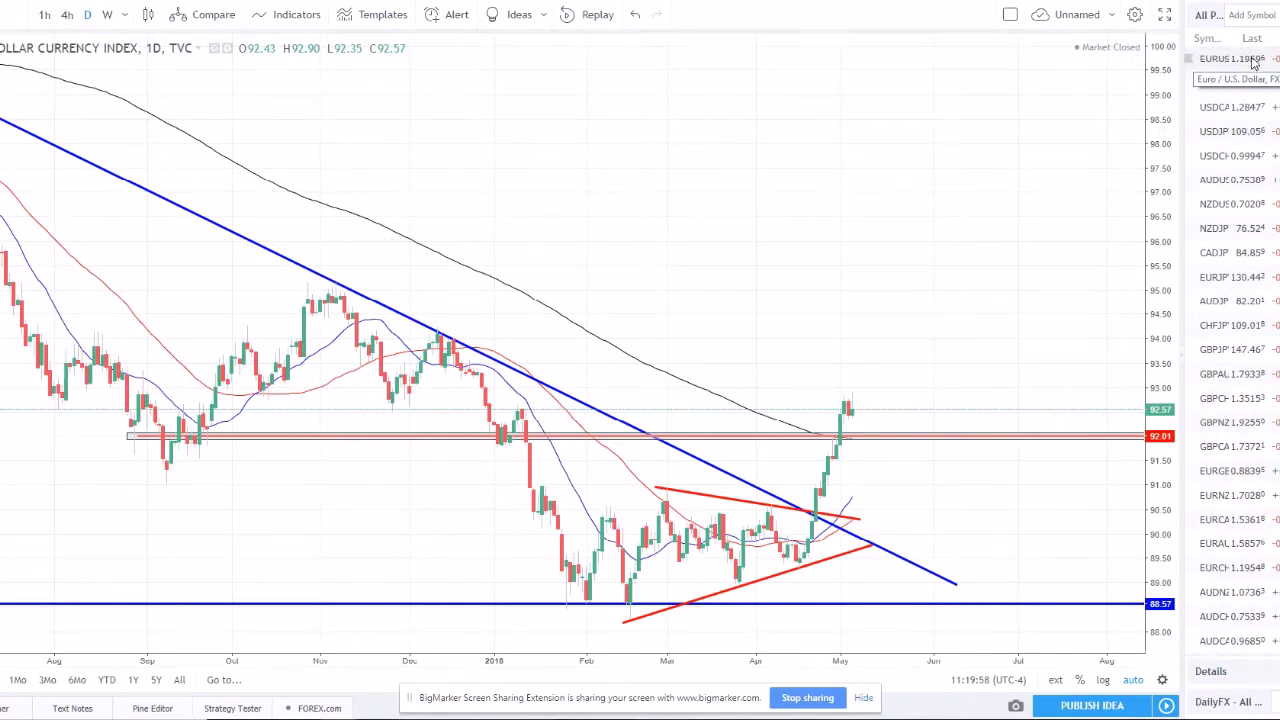
Switch the chart to EUR/USD and select the grey zone near 1.21.
left_click(1254, 64)
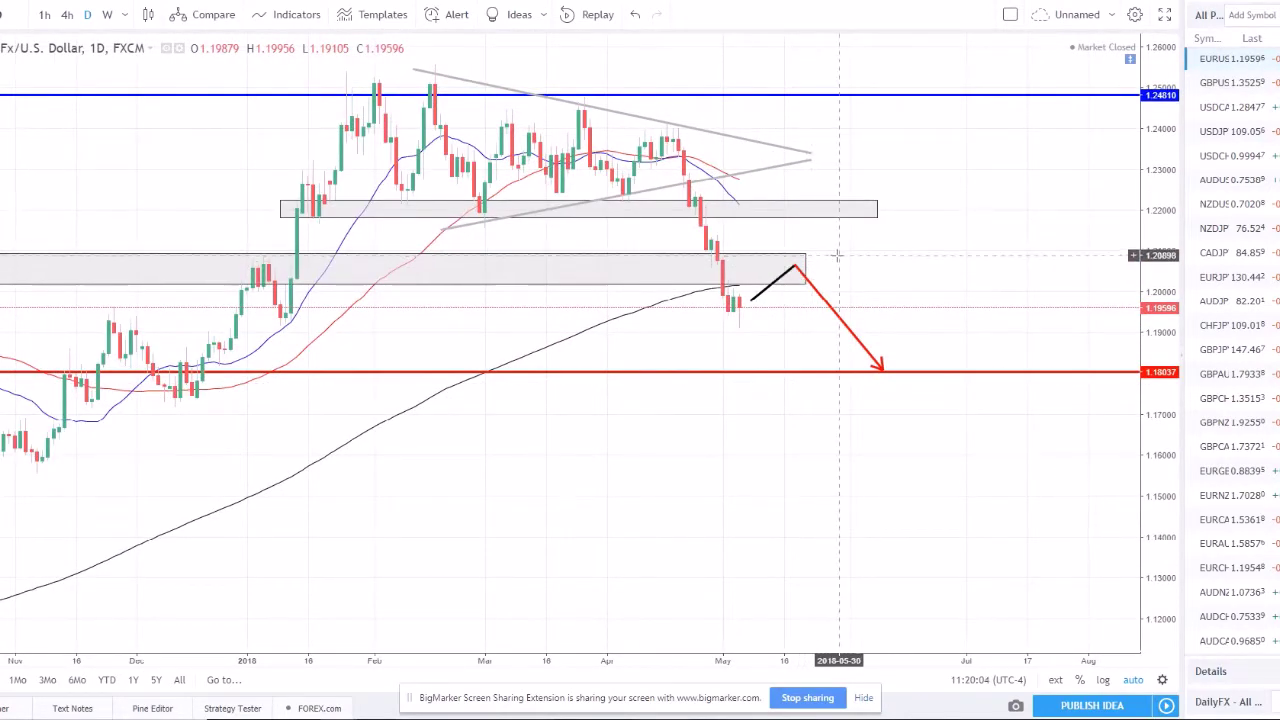
scroll(838, 256, "down", 2)
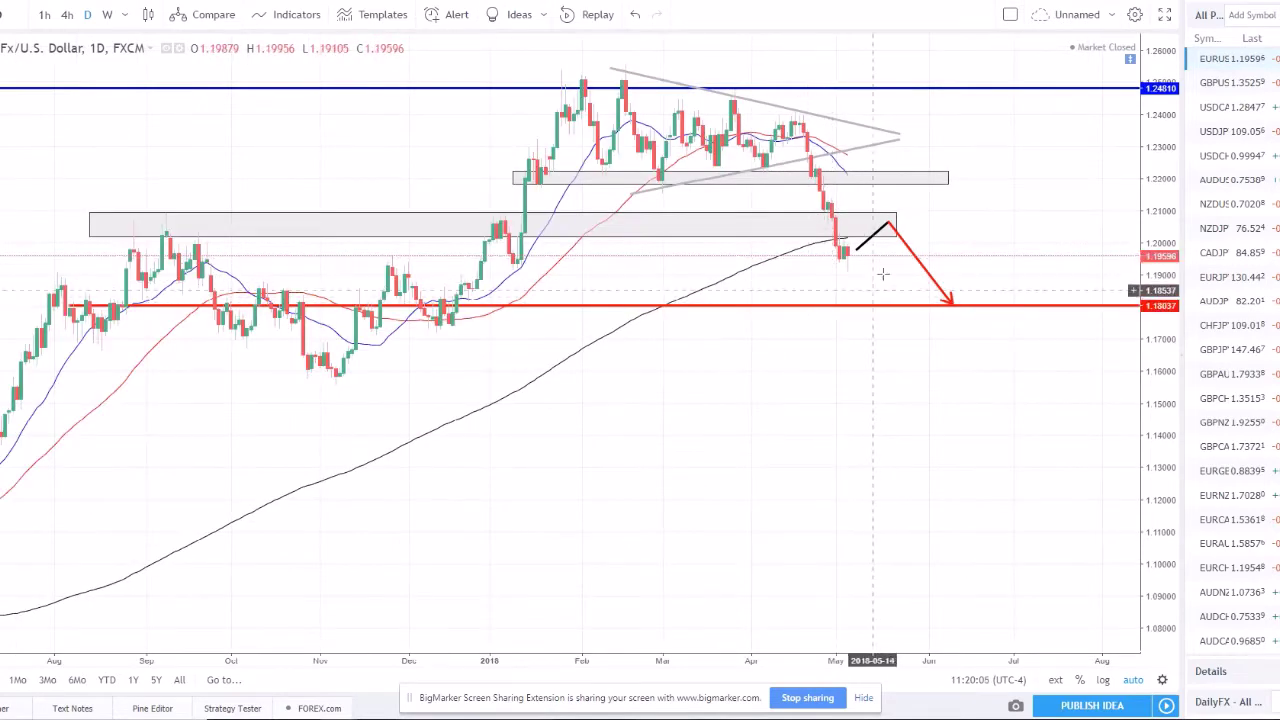
left_click(926, 185)
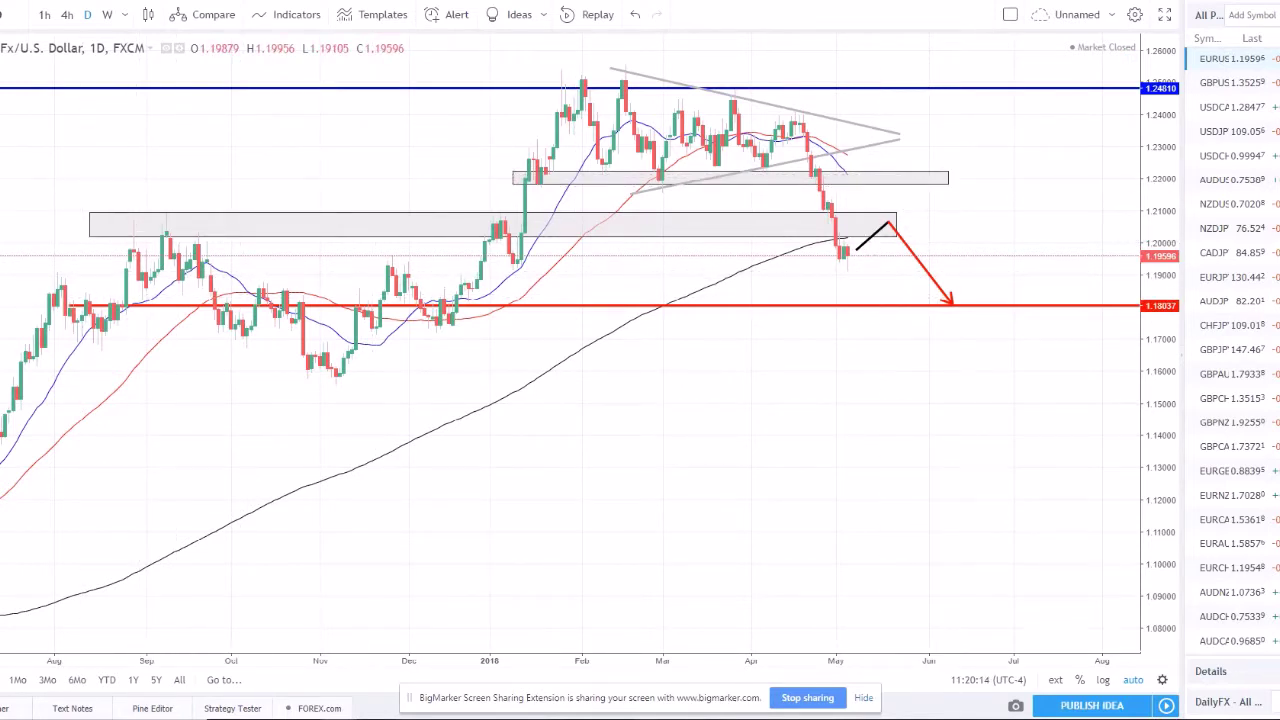
Add a red horizontal ray along the zone top near 1.2064, then advance to GBP/USD.
left_click(40, 175)
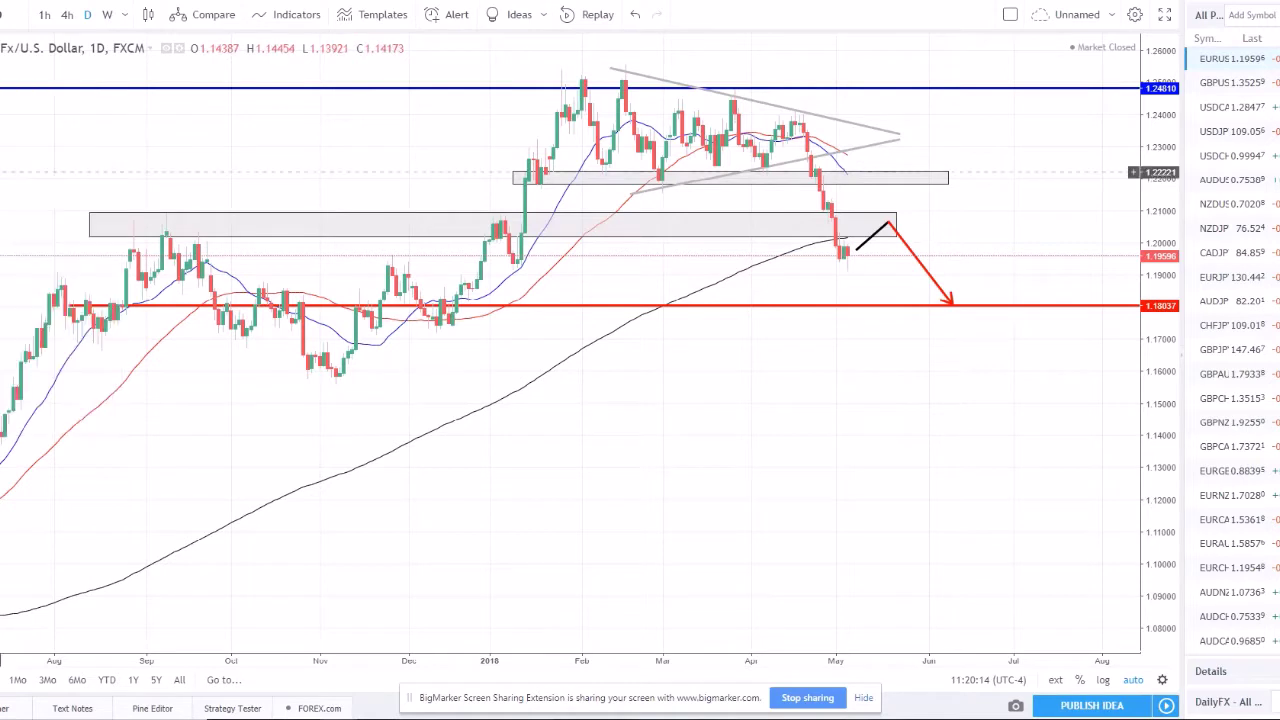
left_click(97, 222)
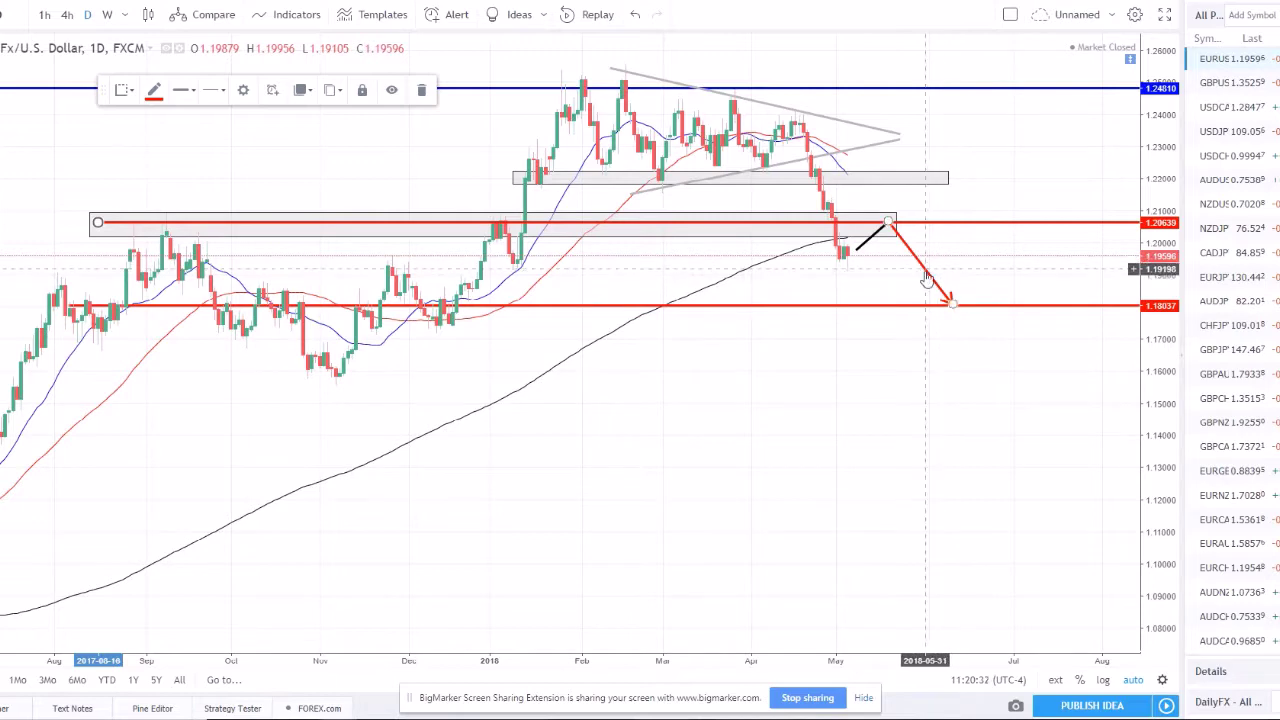
key("Down")
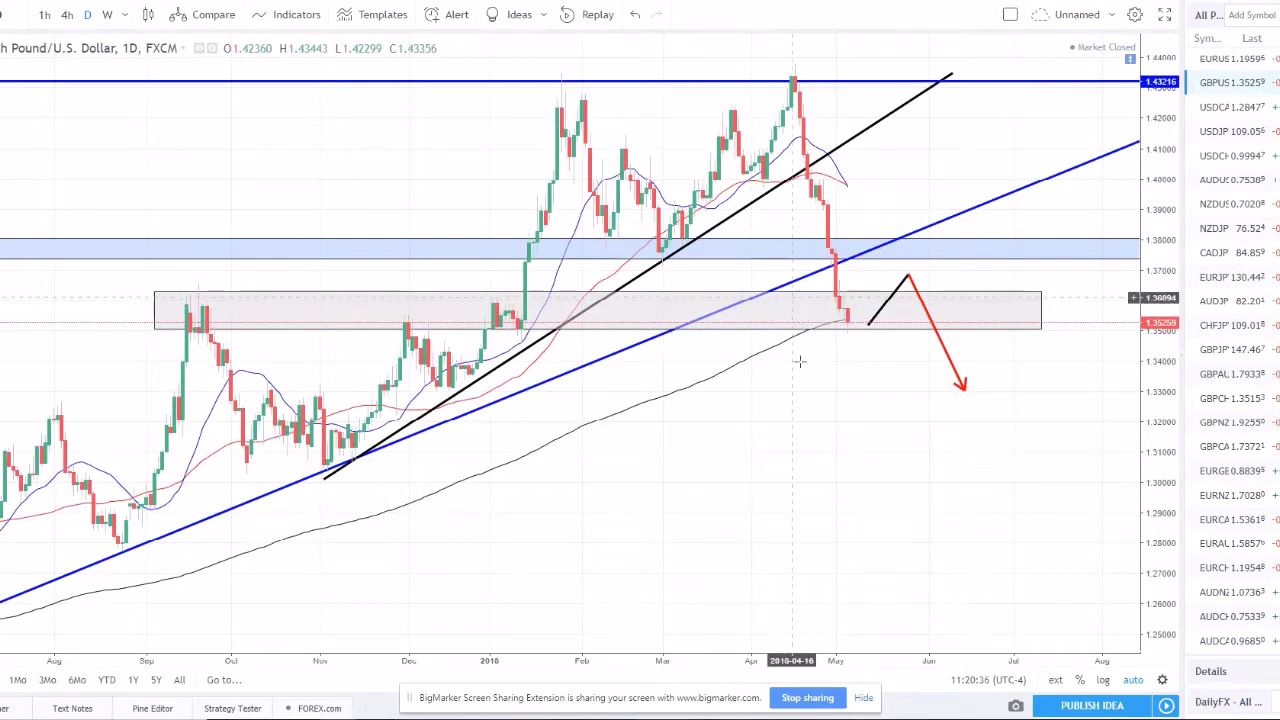
Draw a black trendline from the April peak to the May low, discarding a stray brush circle.
scroll(790, 495, "down", 2)
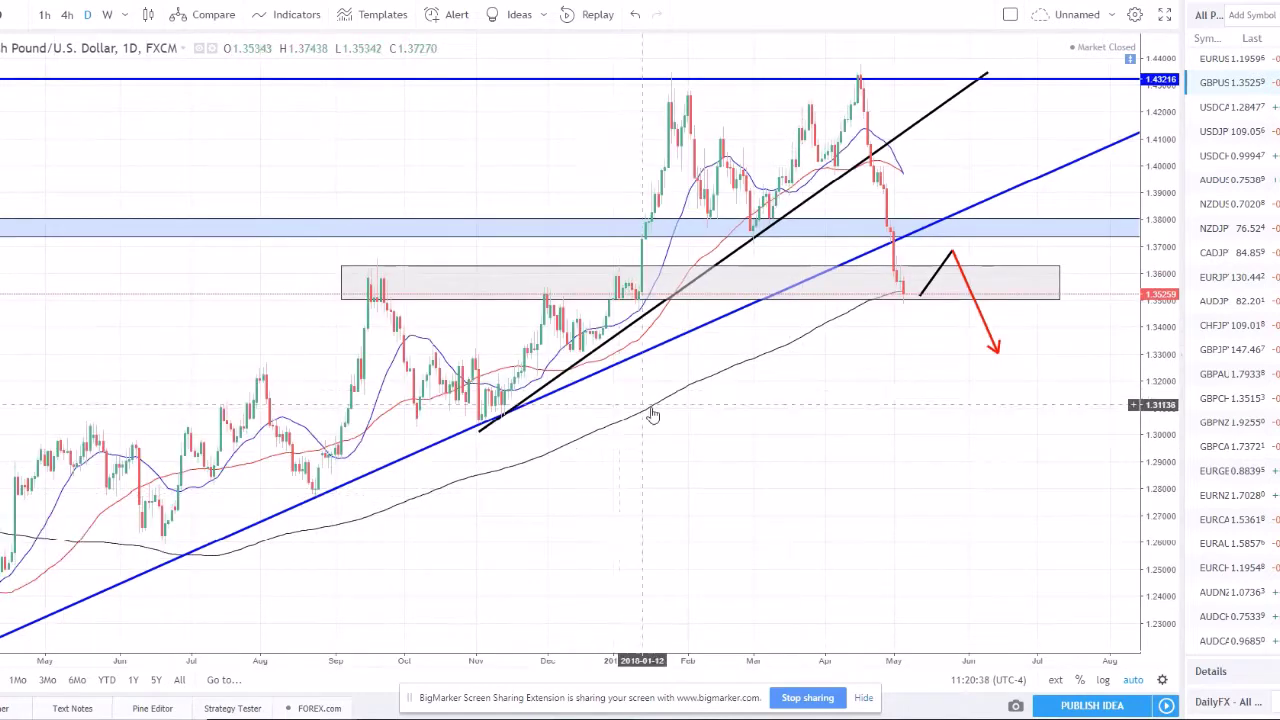
scroll(651, 417, "down", 2)
scroll(768, 283, "up", 2)
scroll(768, 283, "up", 1)
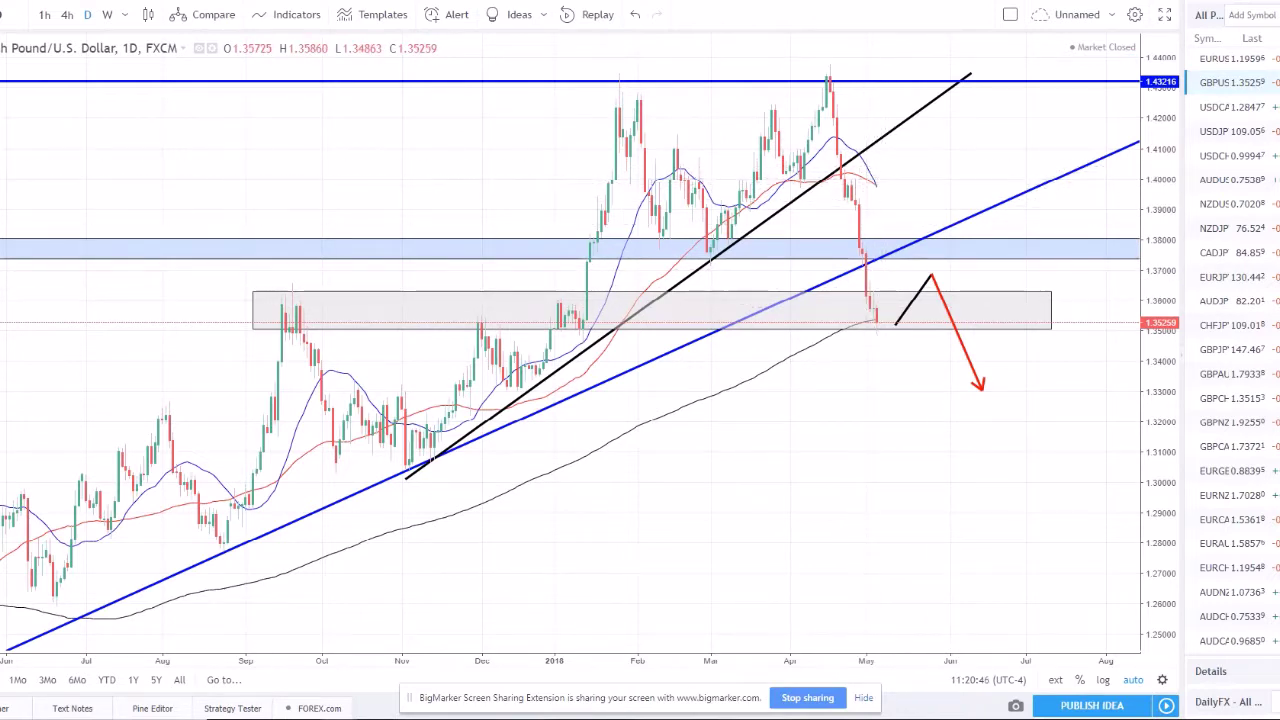
left_click(828, 76)
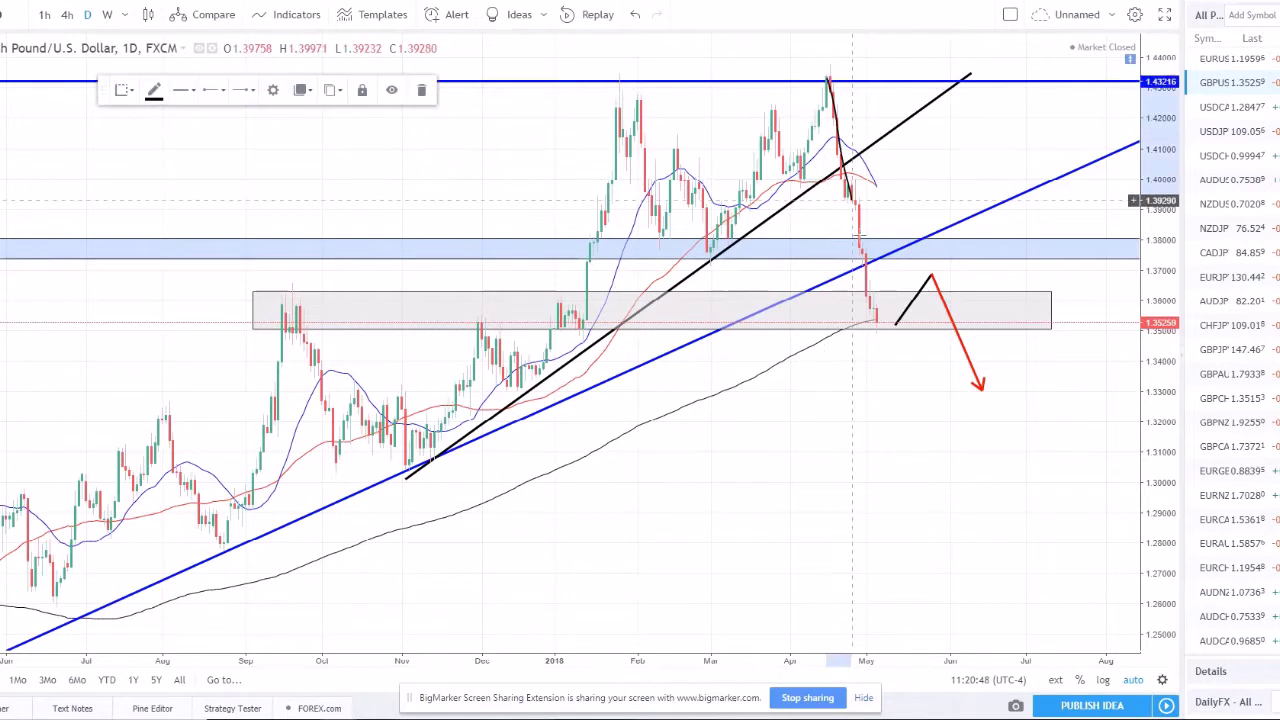
left_click(875, 325)
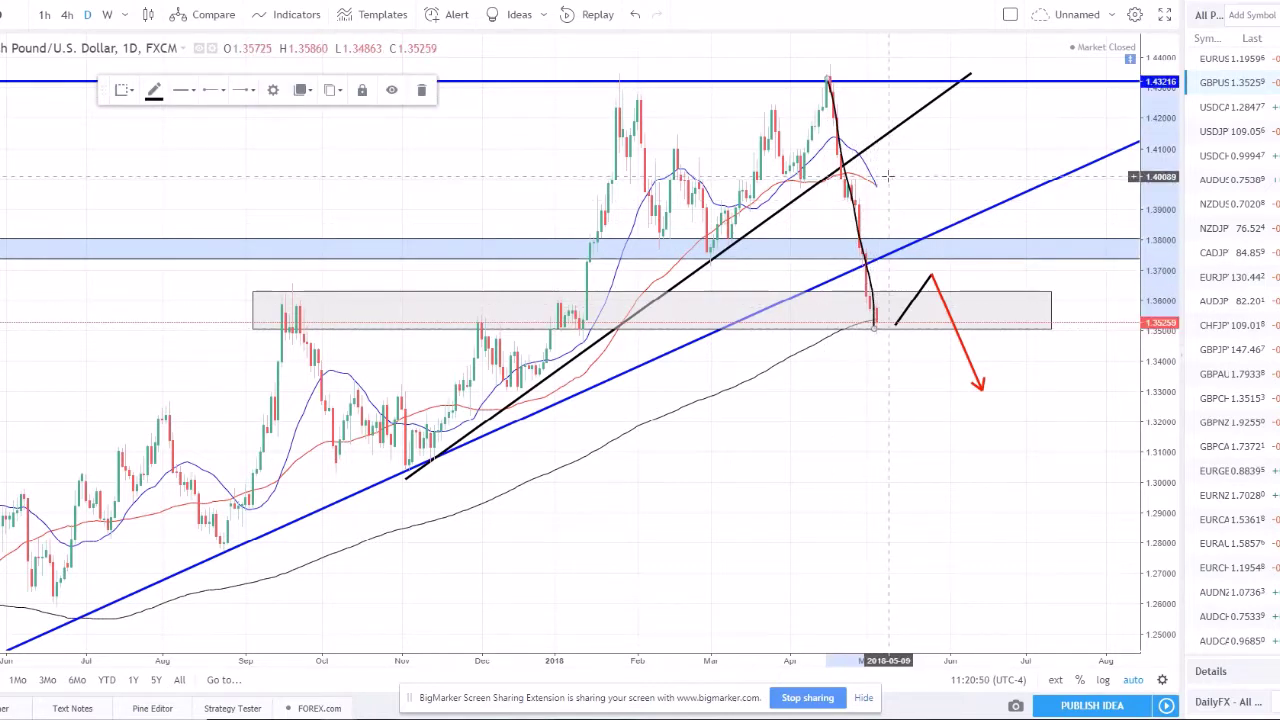
mouse_move(875, 325)
left_mouse_down()
mouse_move(863, 333)
mouse_move(872, 318)
left_mouse_up()
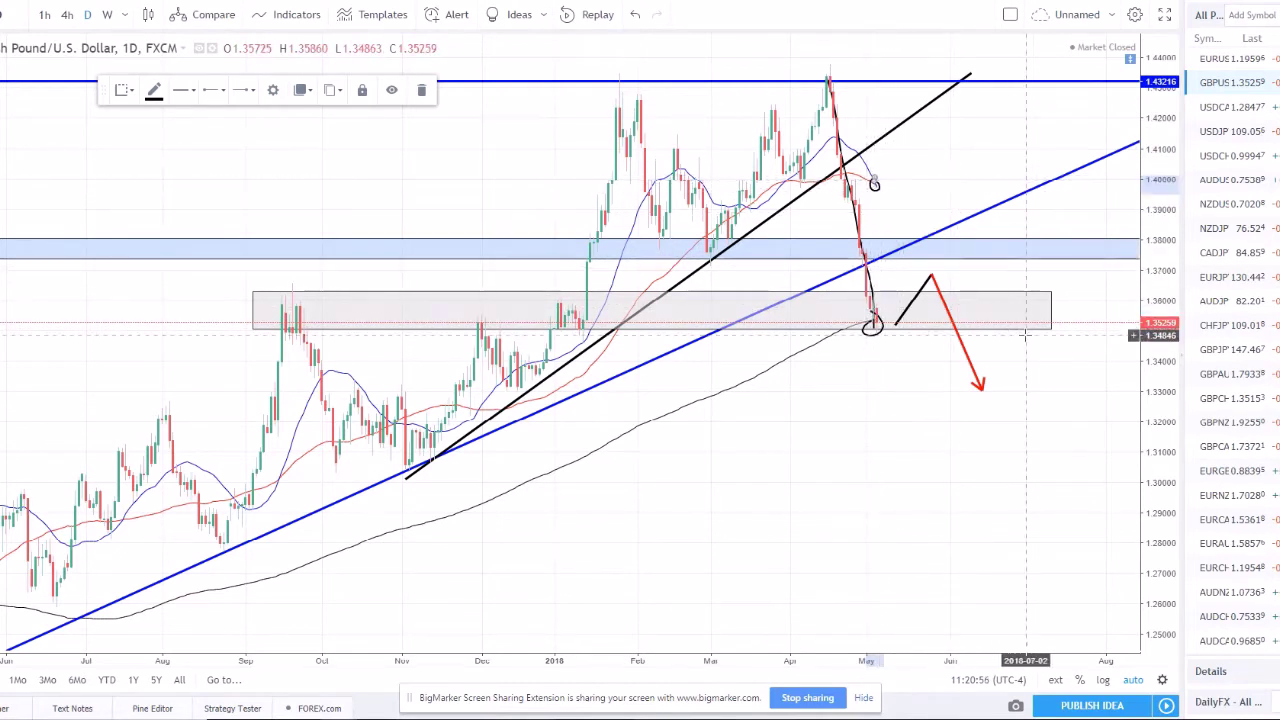
key("Delete")
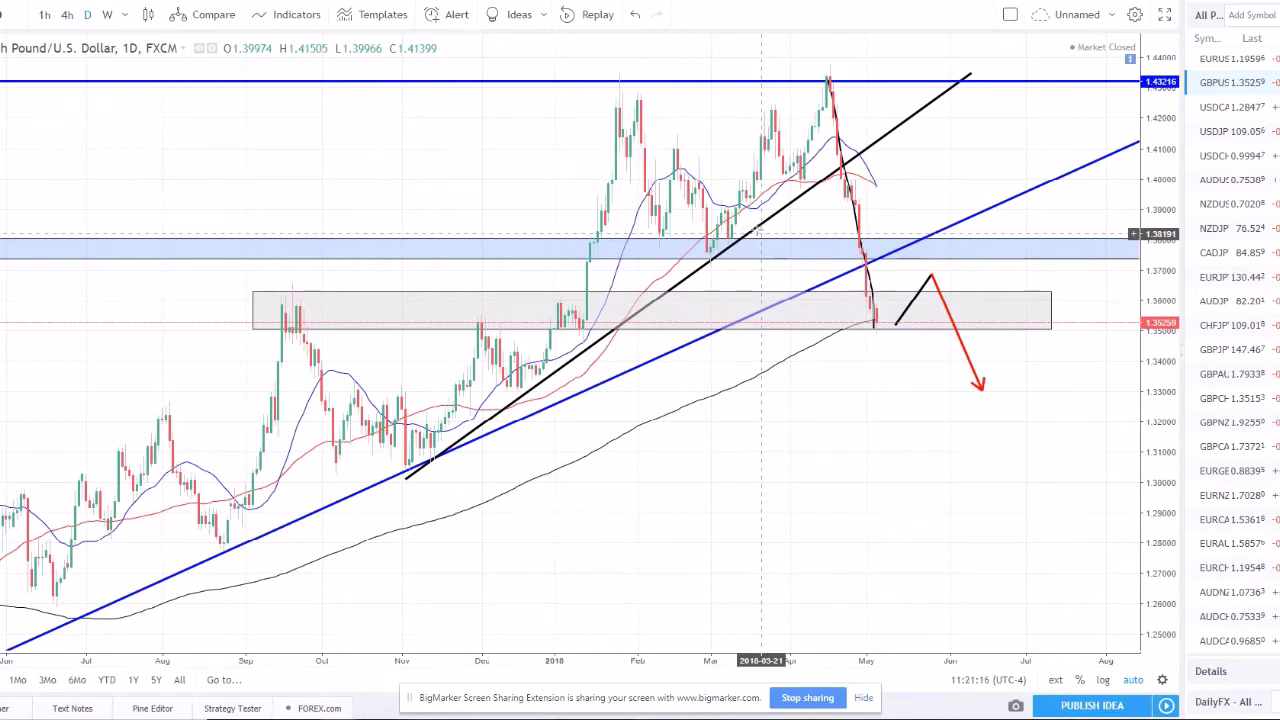
scroll(527, 411, "down", 1)
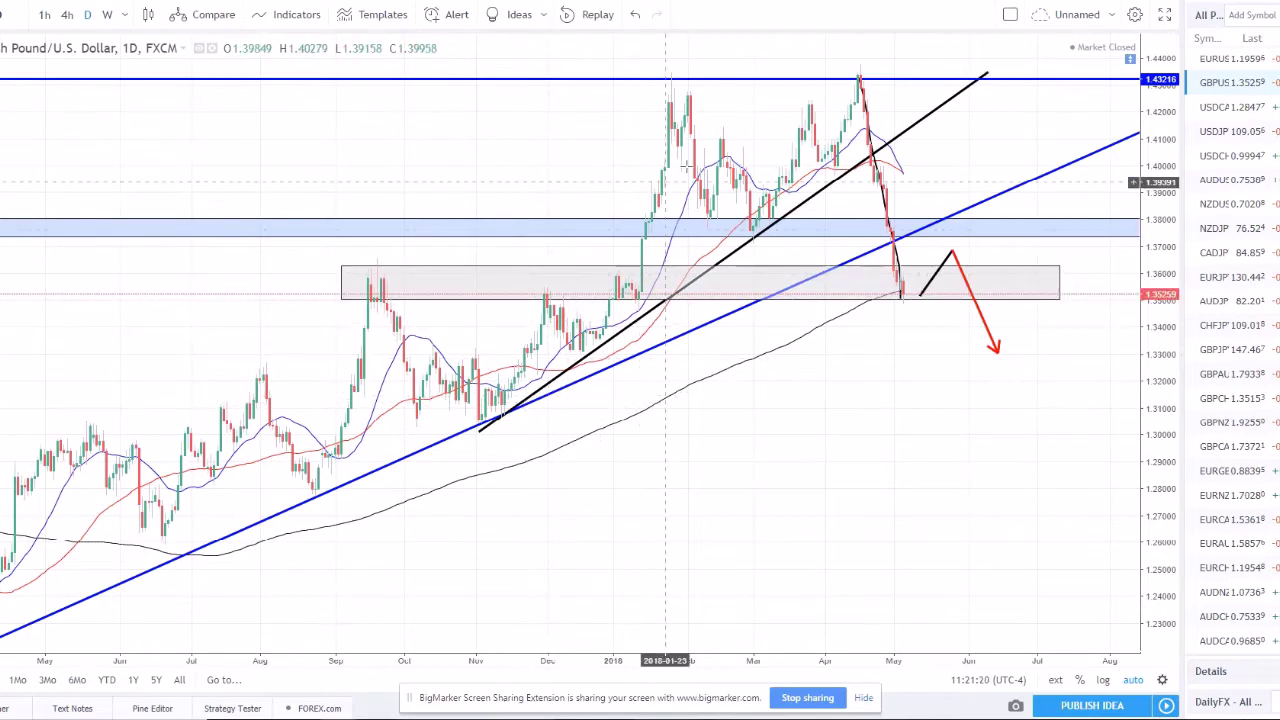
left_click(884, 200)
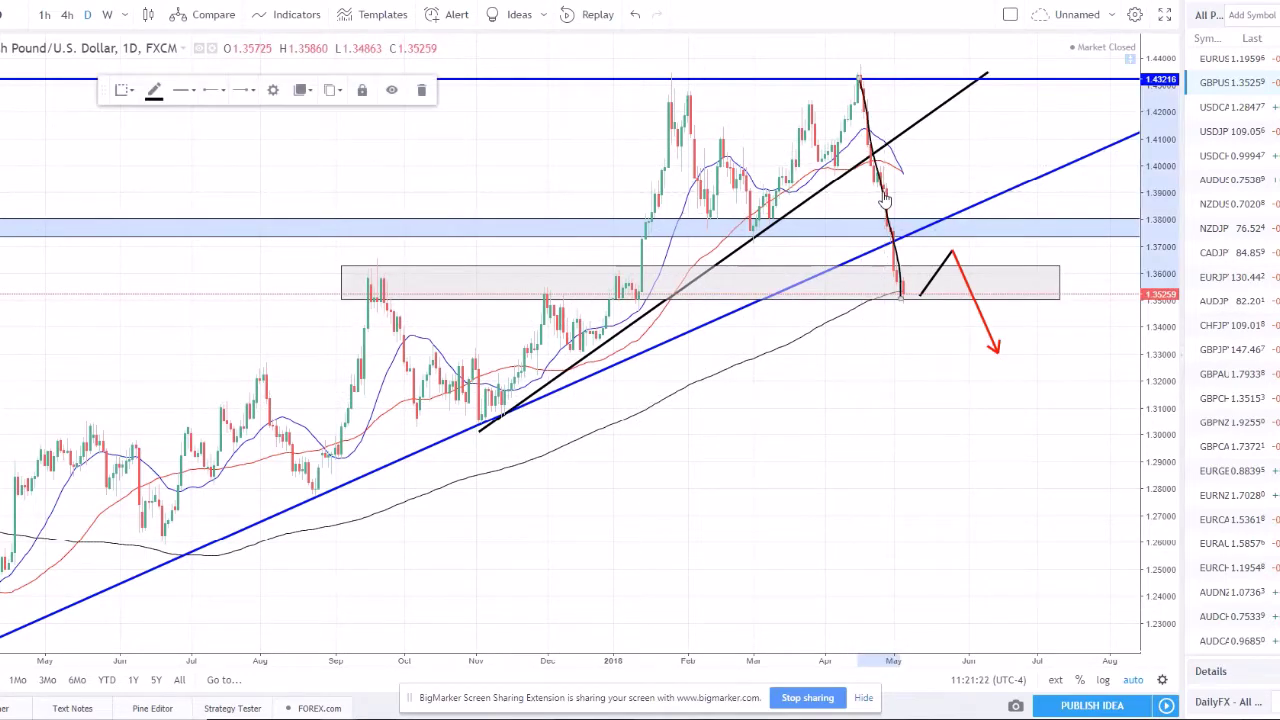
scroll(960, 318, "up", 1)
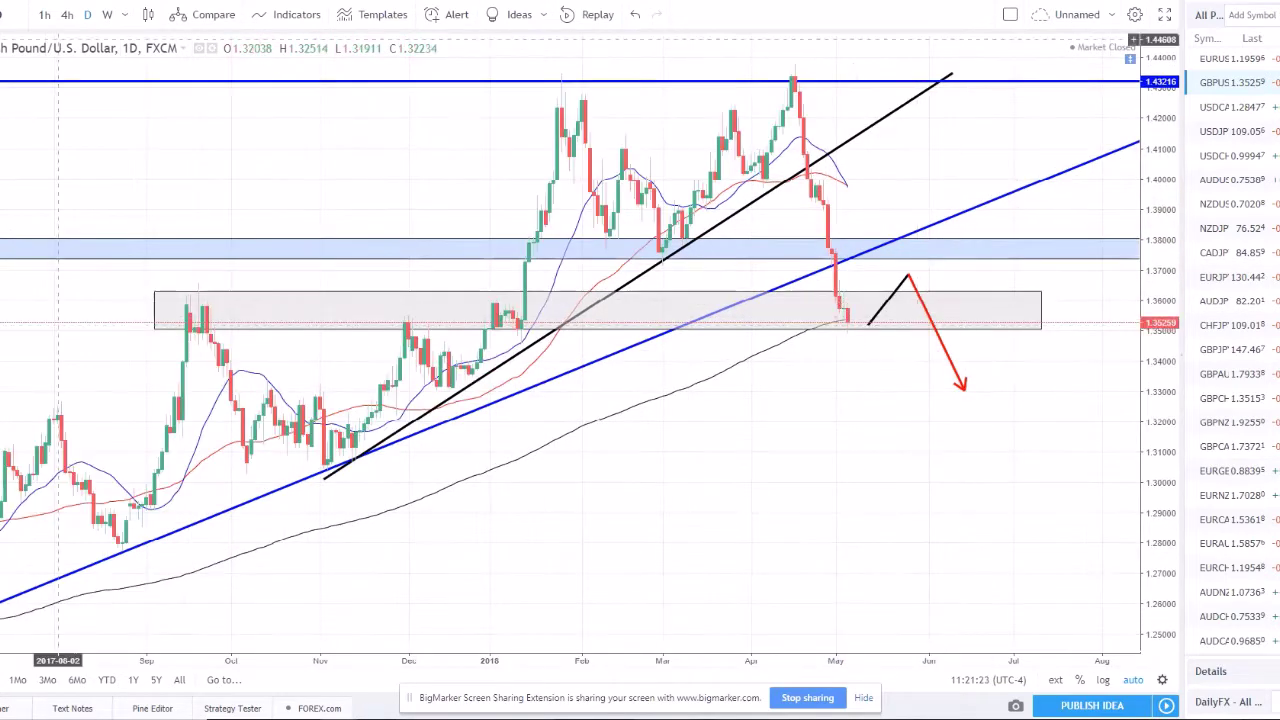
left_click(20, 85)
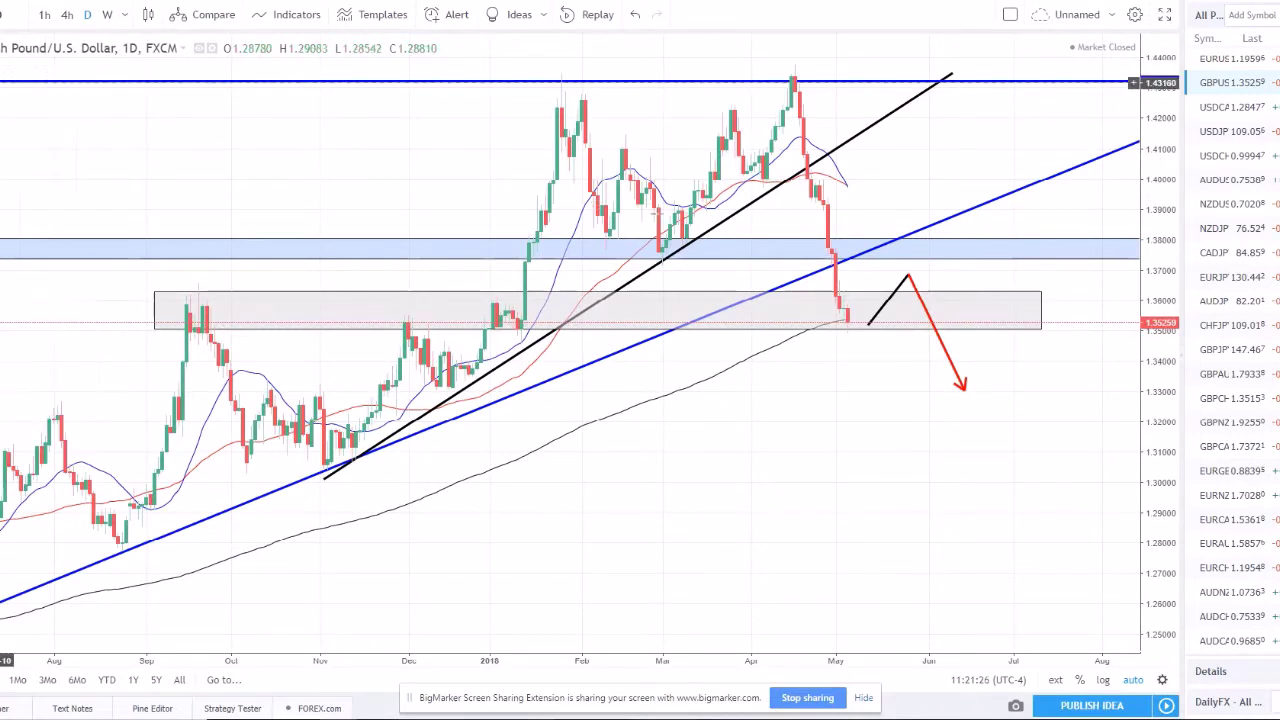
left_click(856, 325)
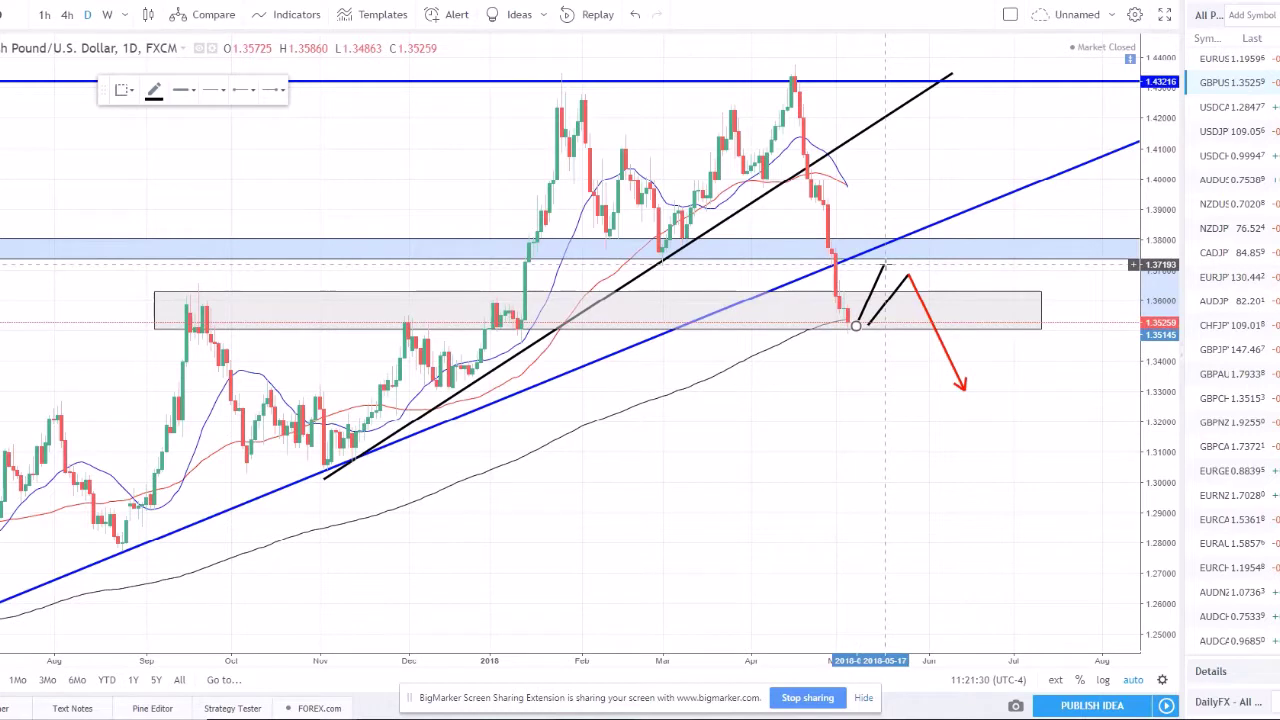
left_click(888, 261)
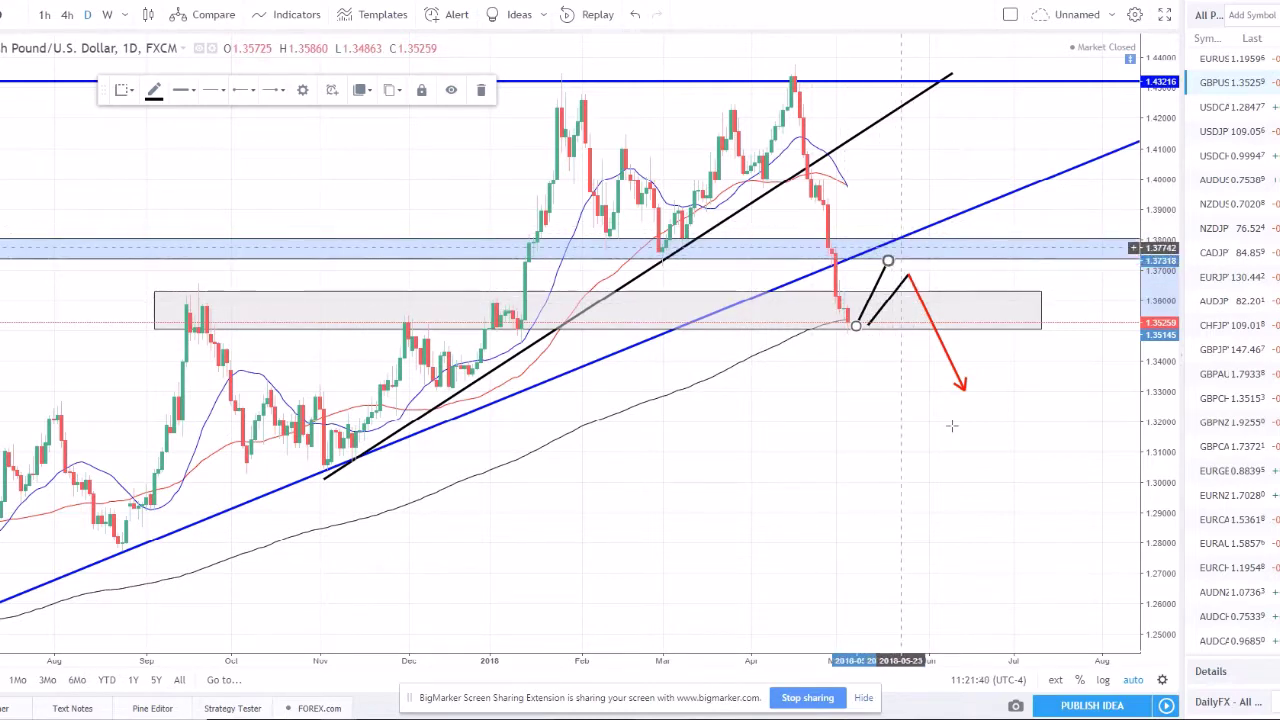
key("Delete")
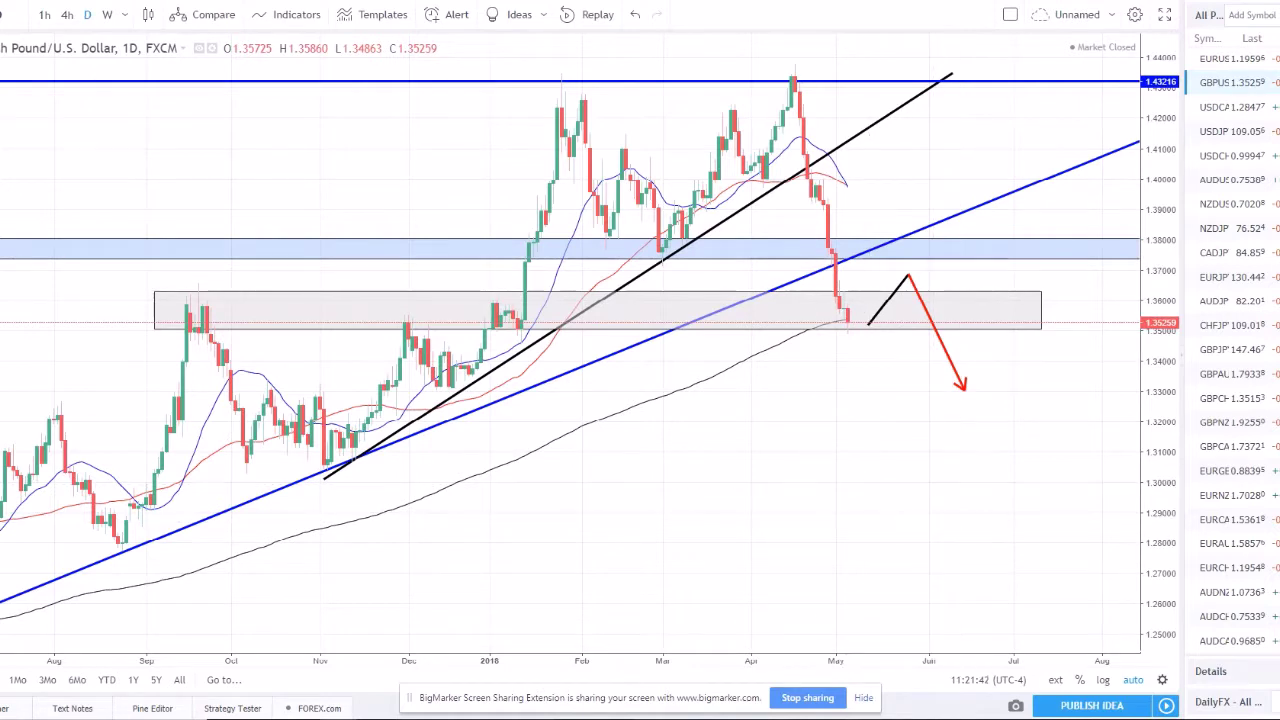
key("ctrl+z")
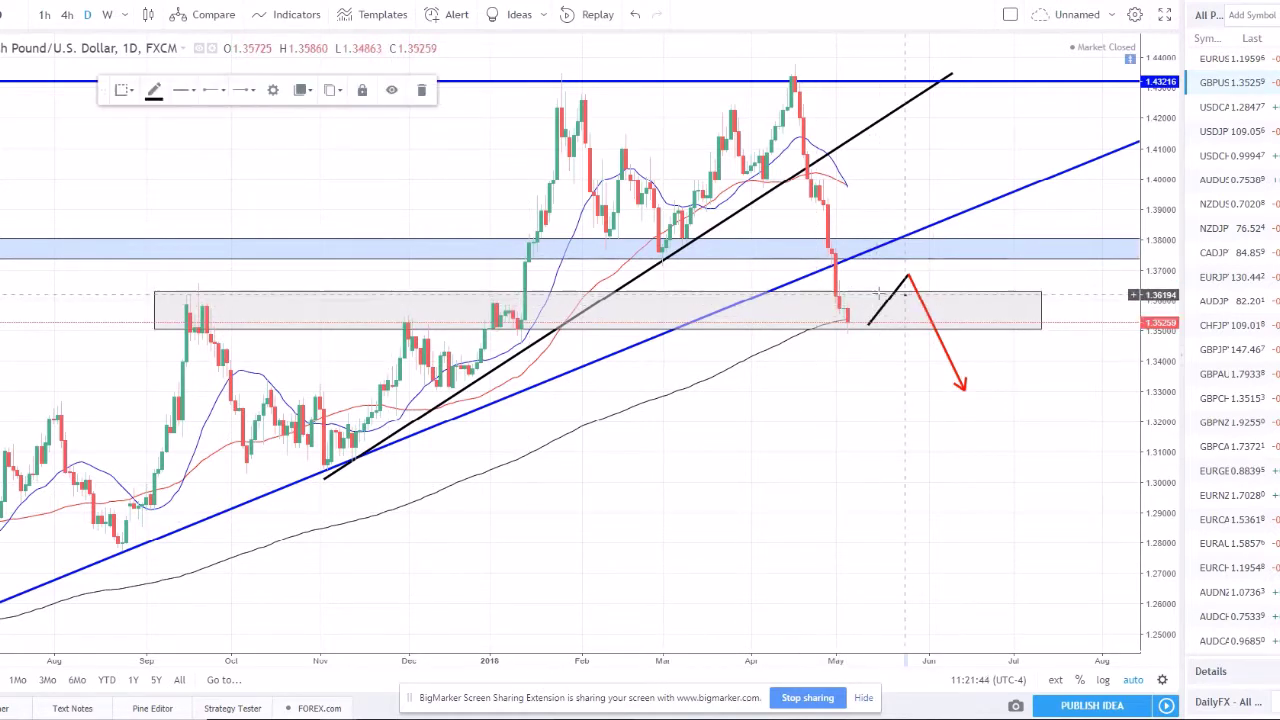
mouse_move(830, 311)
left_mouse_down()
mouse_move(885, 325)
mouse_move(918, 310)
mouse_move(905, 296)
left_mouse_up()
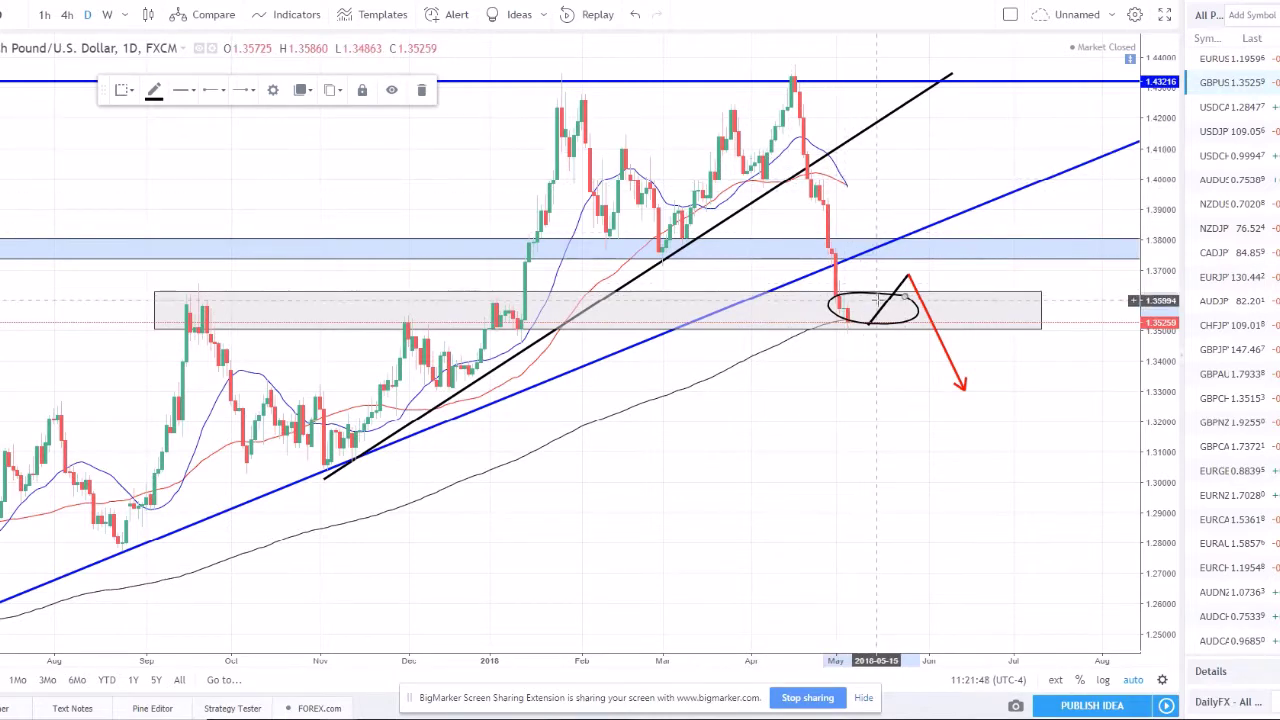
key("Delete")
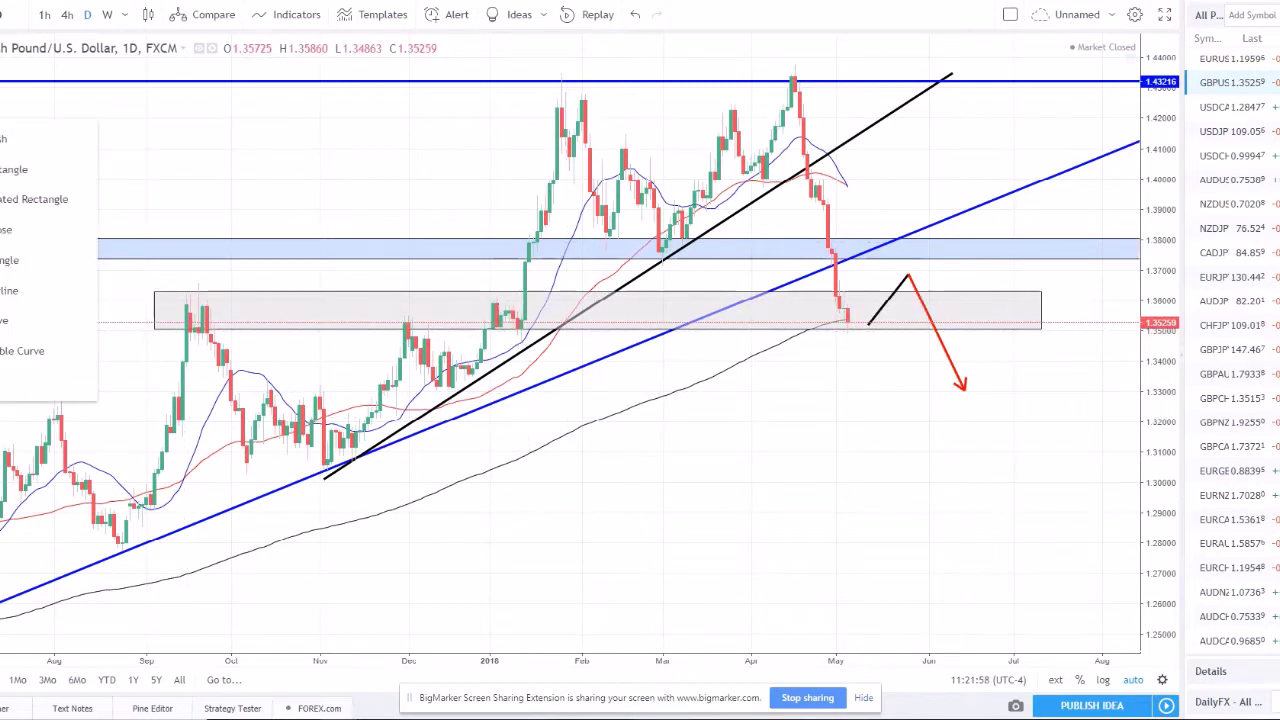
left_click(66, 229)
mouse_move(521, 326)
left_mouse_down()
mouse_move(574, 96)
mouse_move(621, 222)
mouse_move(660, 200)
mouse_move(690, 205)
mouse_move(718, 172)
mouse_move(751, 180)
mouse_move(783, 82)
mouse_move(848, 318)
mouse_move(878, 264)
left_mouse_up()
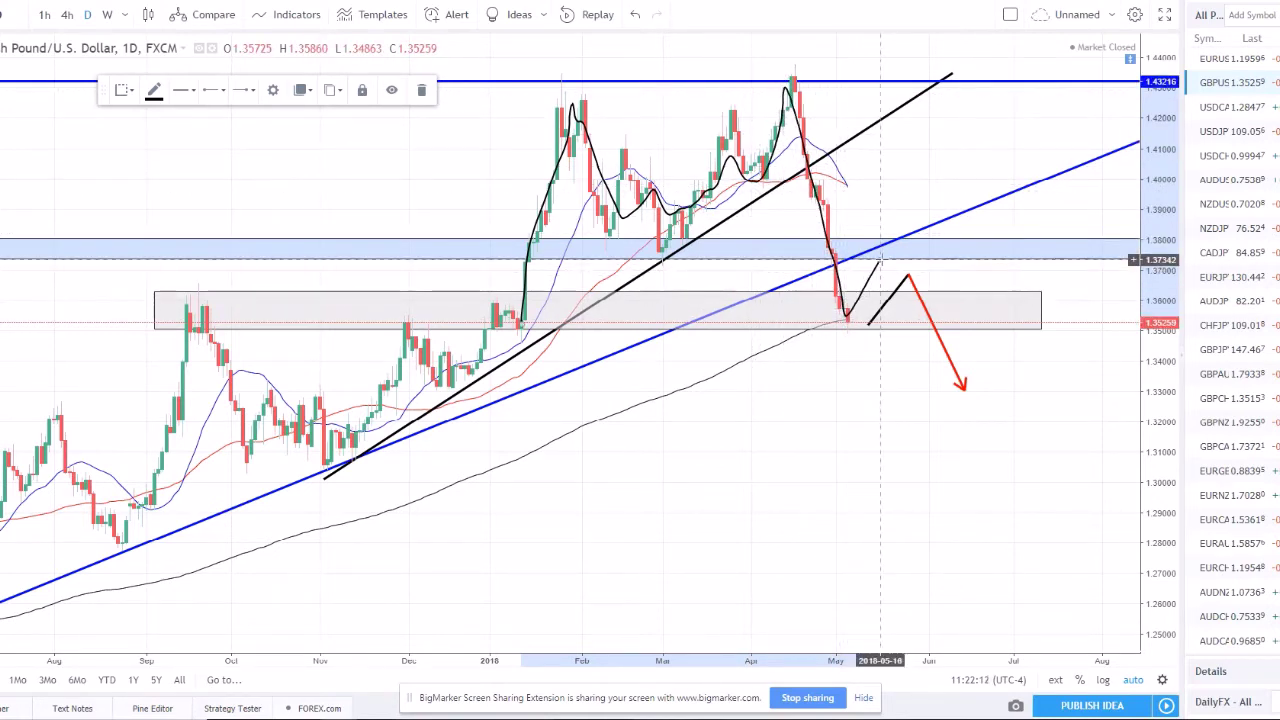
key("ctrl+z")
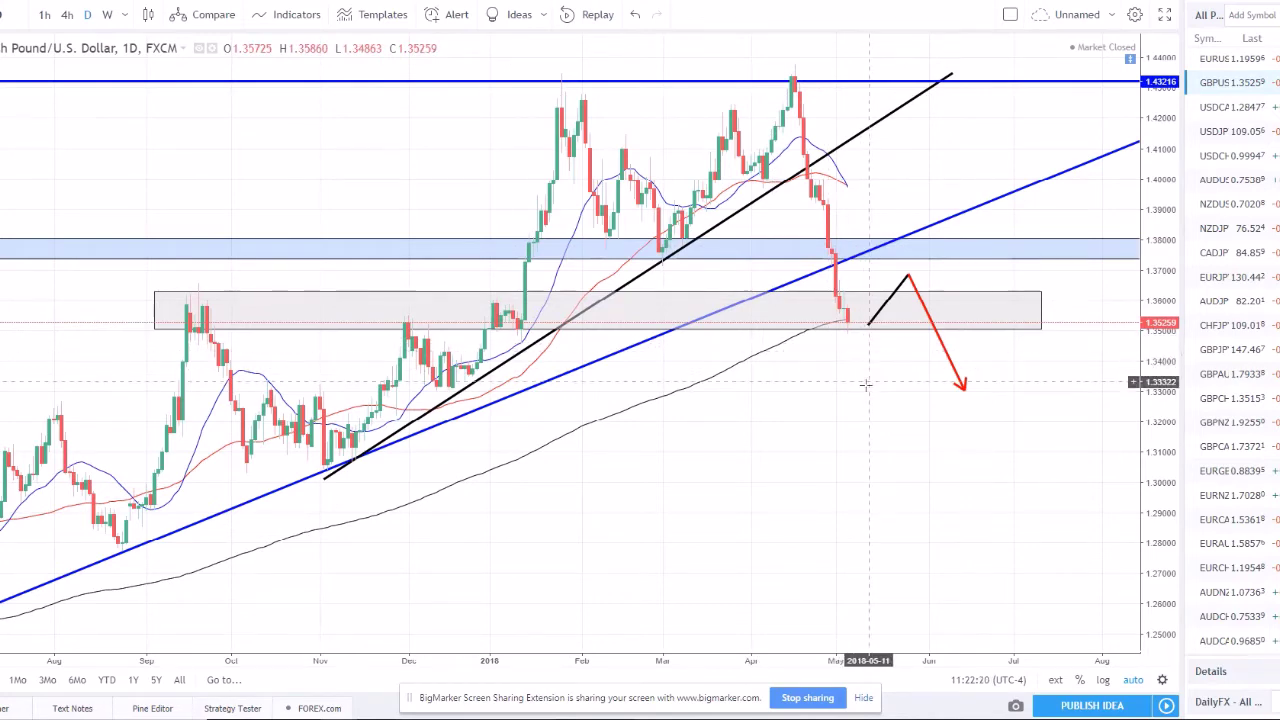
scroll(866, 394, "down", 1)
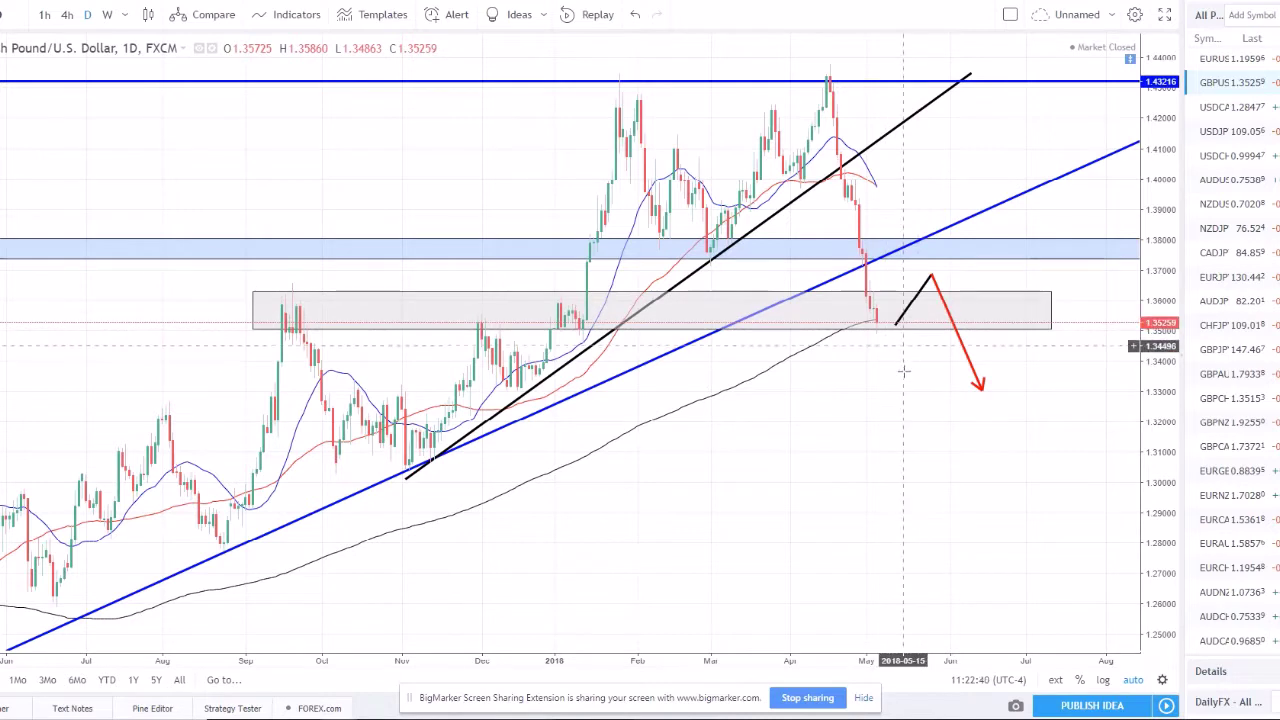
left_click_drag(866, 497, 826, 486)
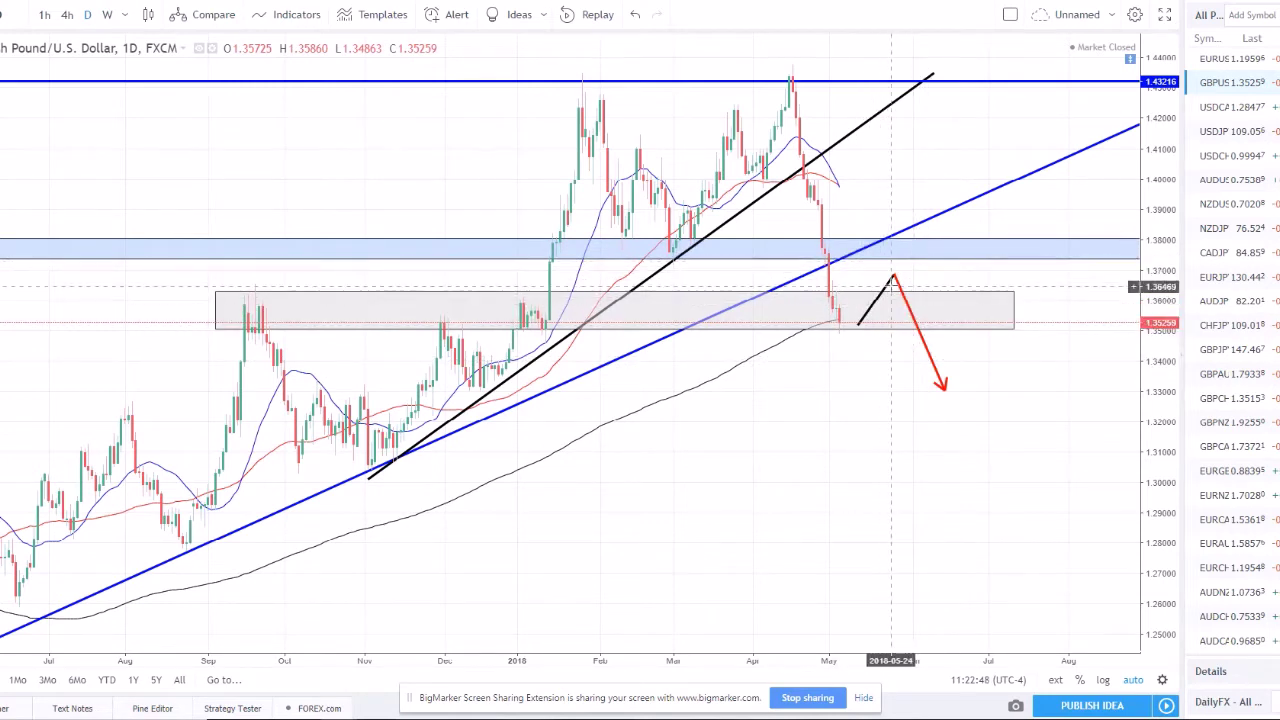
left_click_drag(823, 420, 703, 414)
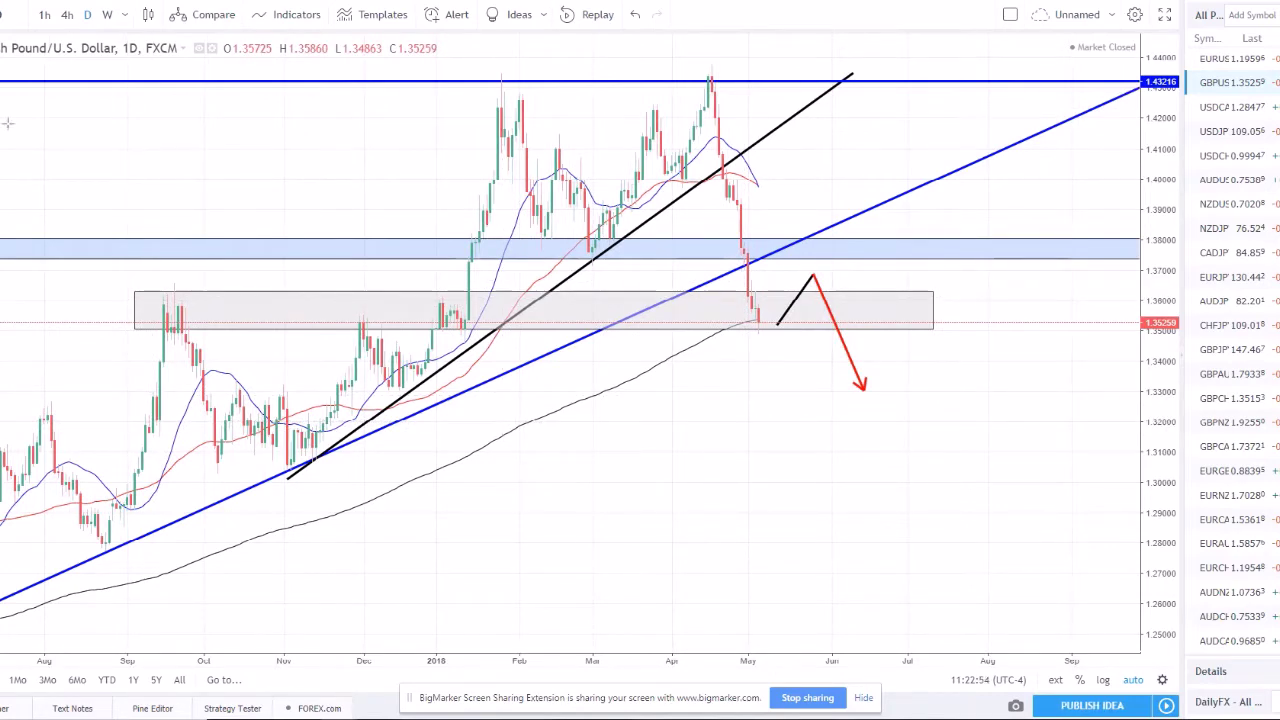
Try a Fibonacci retracement from 1.43760 to 1.34771, delete it, then switch to USD/CAD.
left_click(682, 64)
left_click(1005, 325)
mouse_move(1005, 325)
left_mouse_down()
mouse_move(1049, 357)
mouse_move(1056, 330)
left_mouse_up()
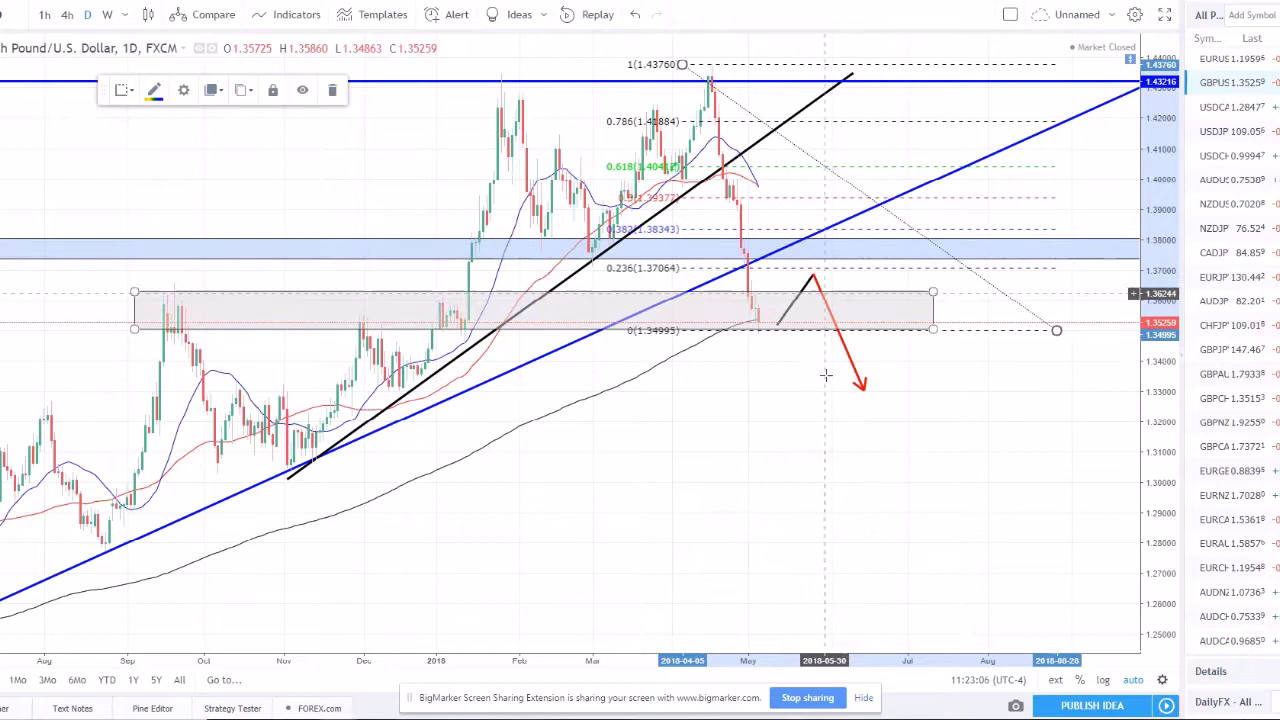
key("Delete")
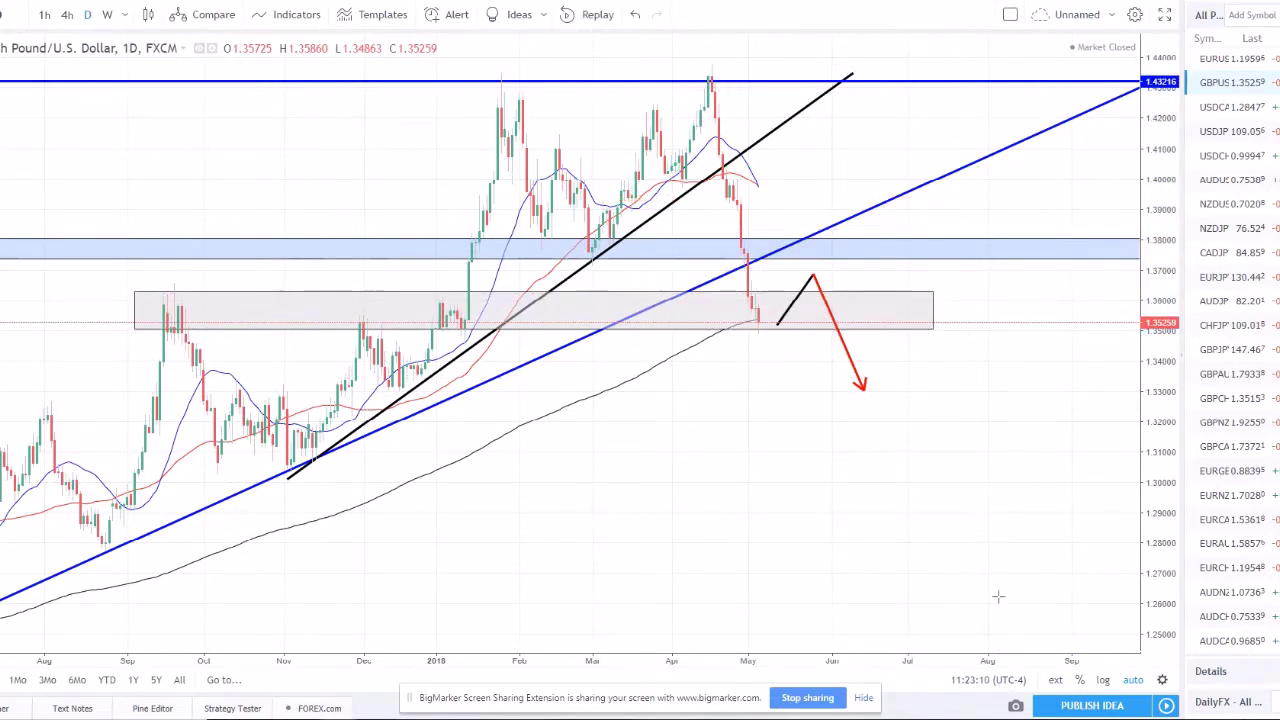
scroll(1023, 357, "down", 3)
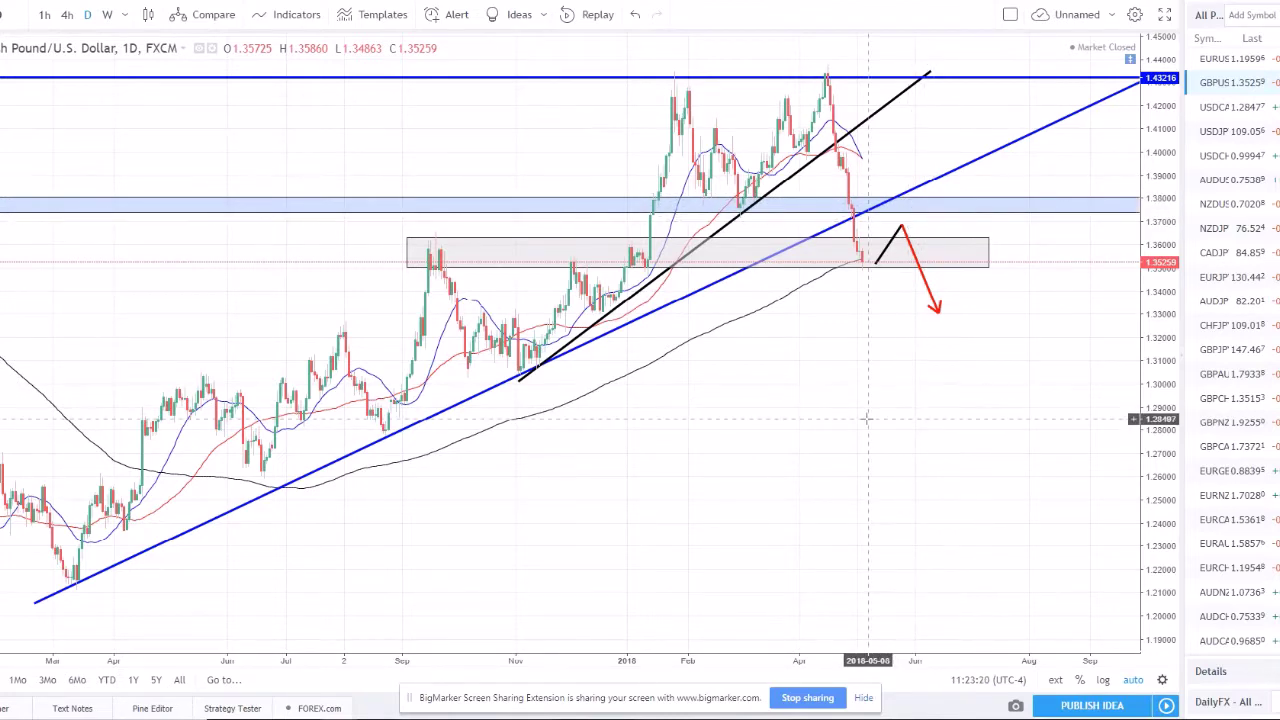
key("Down")
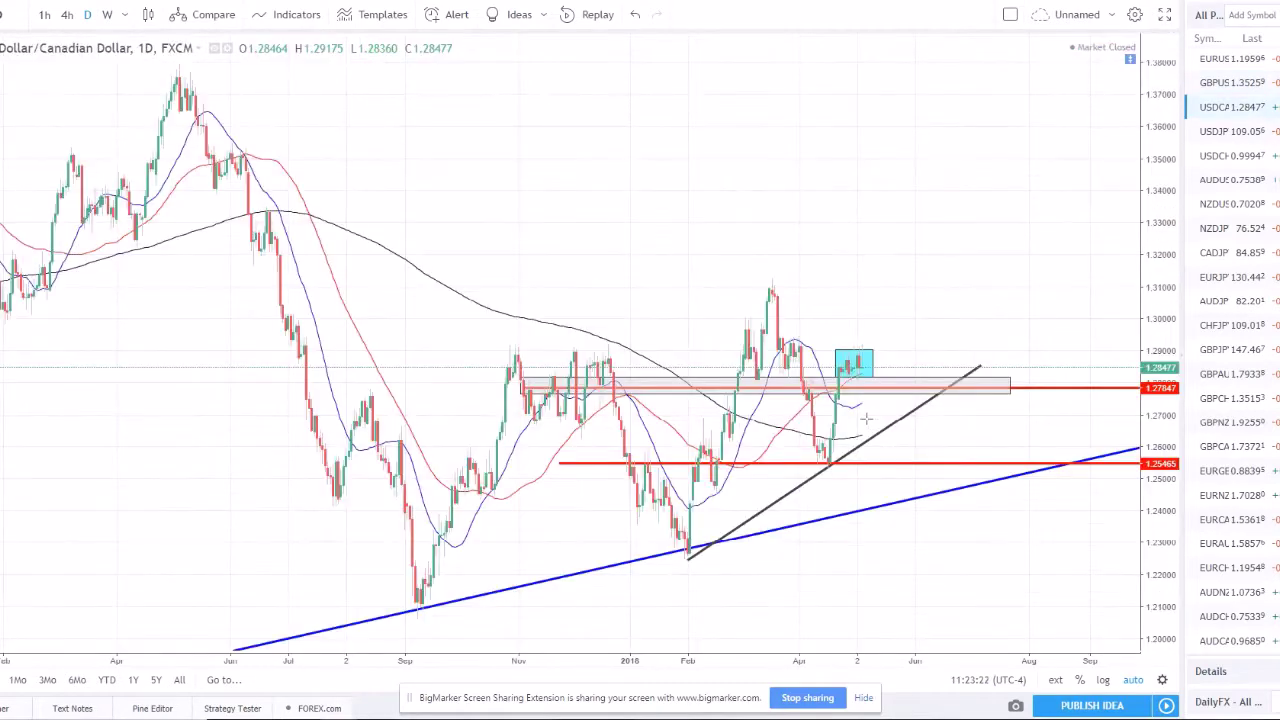
Try trendlines from the 2017 high and a left-side curve on USD/CAD, then remove them.
scroll(865, 420, "up", 2)
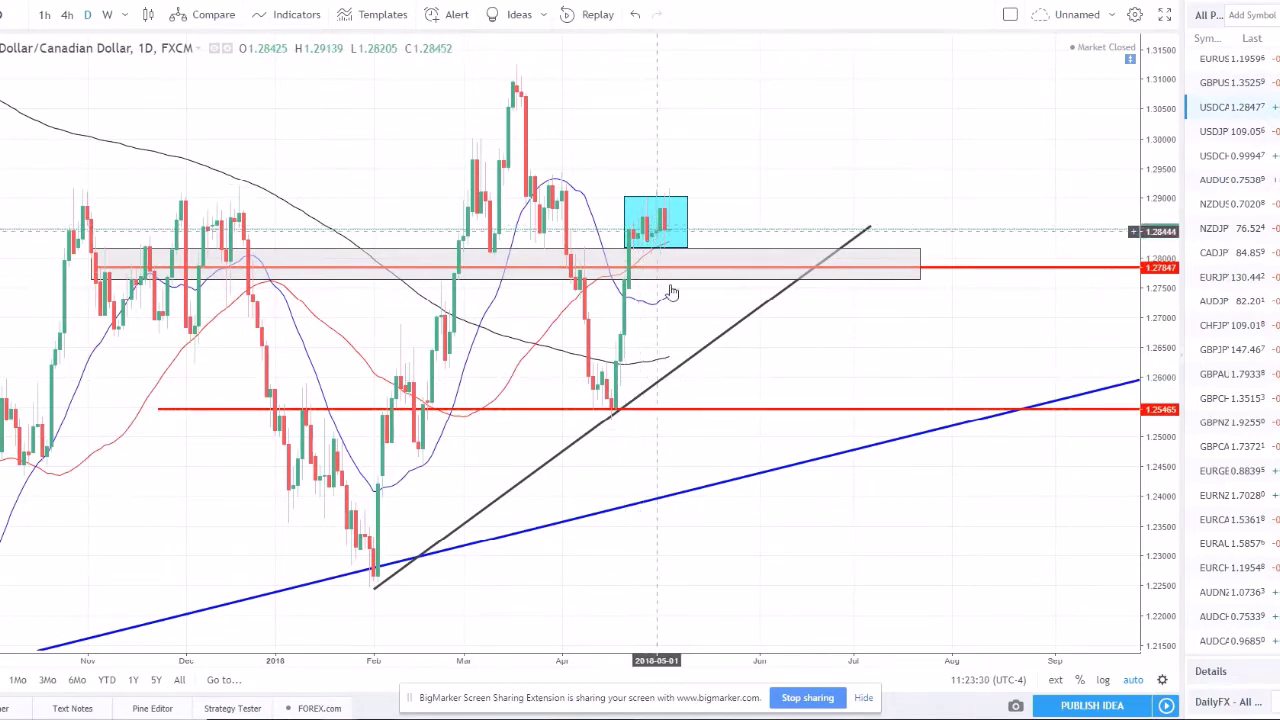
scroll(698, 360, "down", 2)
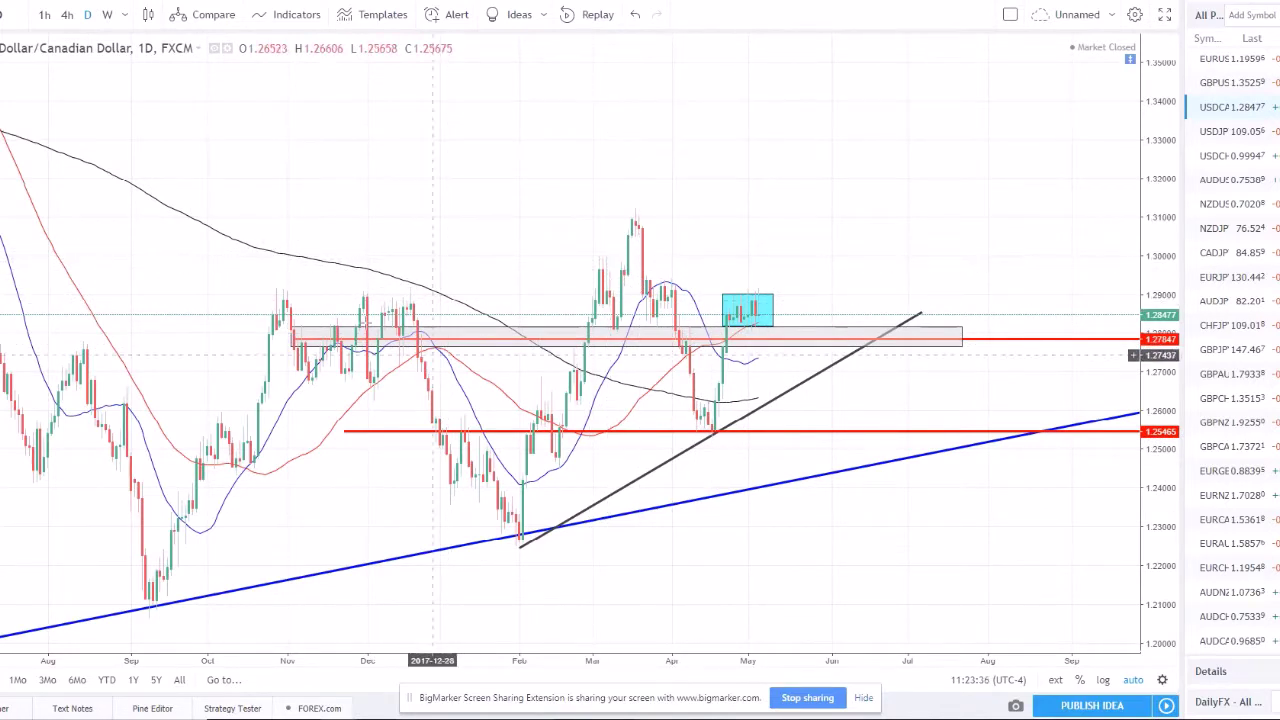
scroll(588, 347, "down", 2)
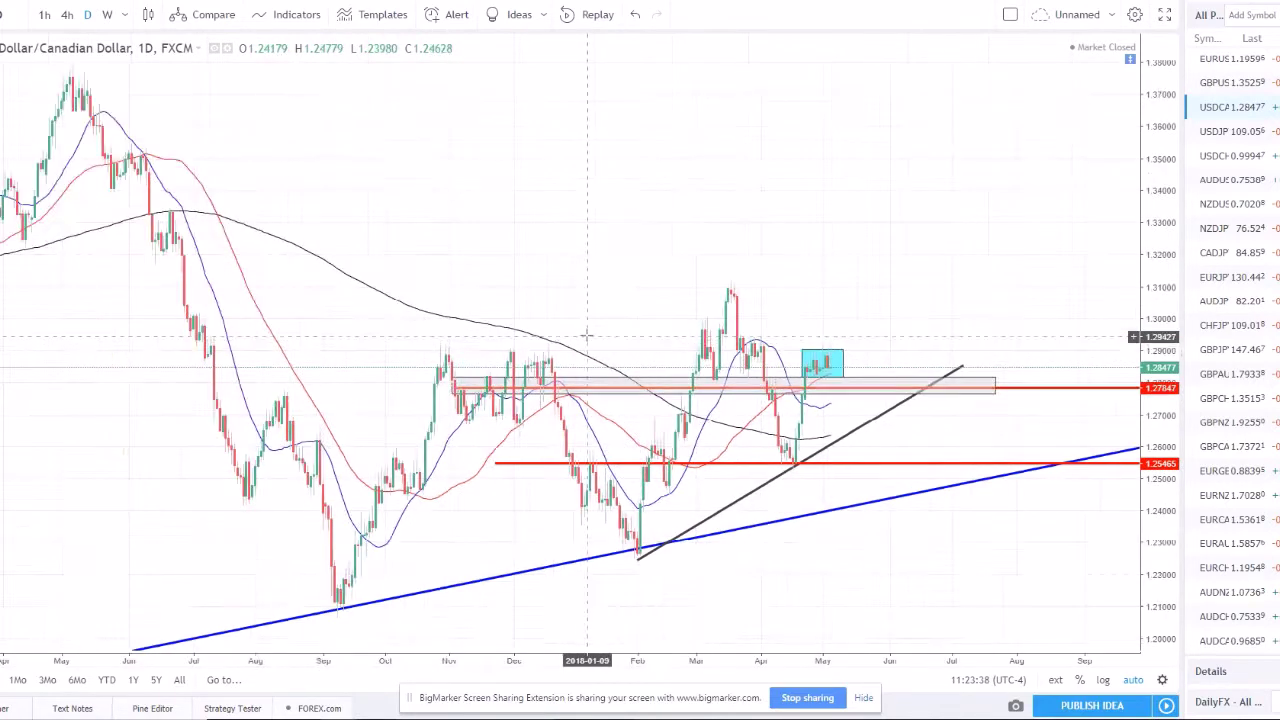
left_click_drag(197, 108, 346, 510)
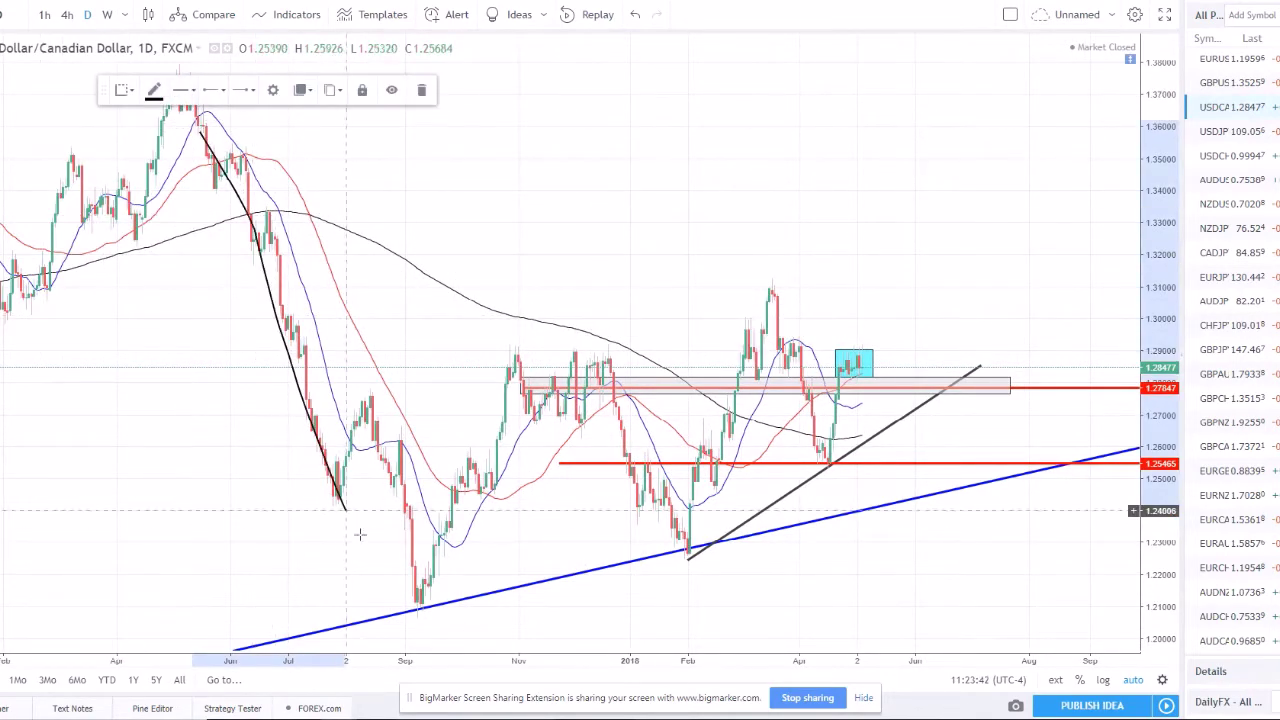
key("Delete")
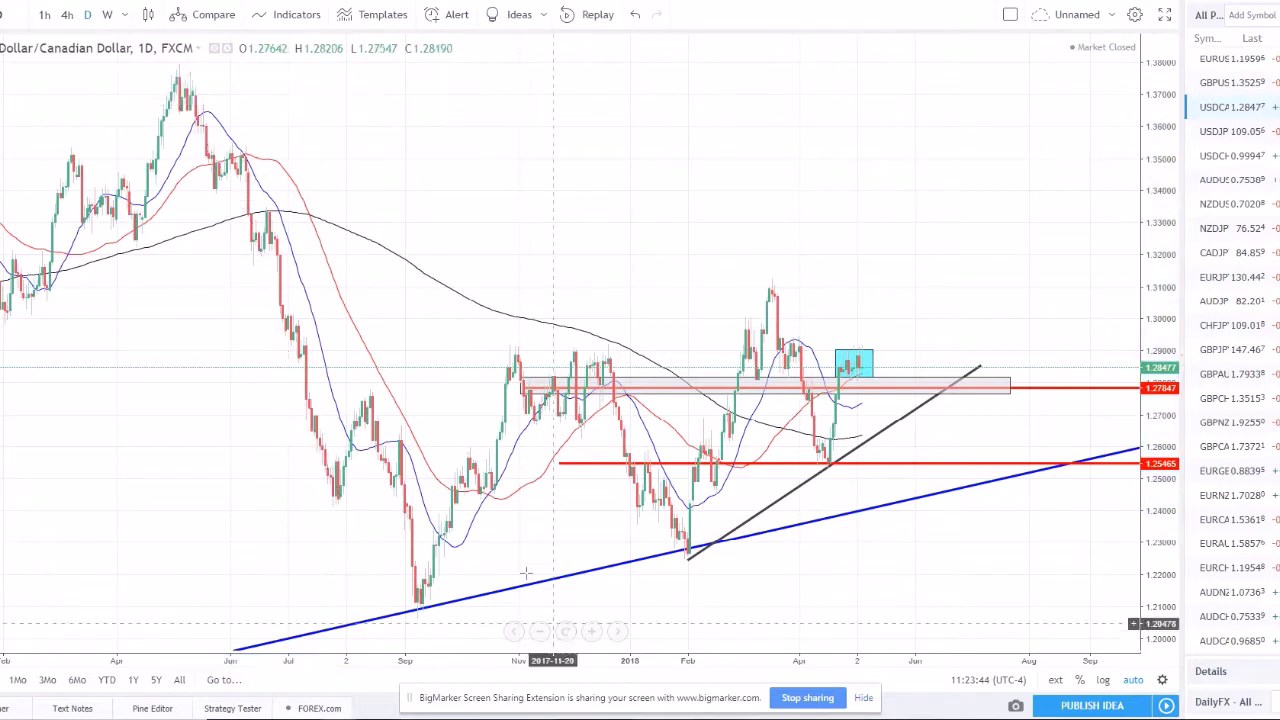
scroll(260, 600, "down", 1)
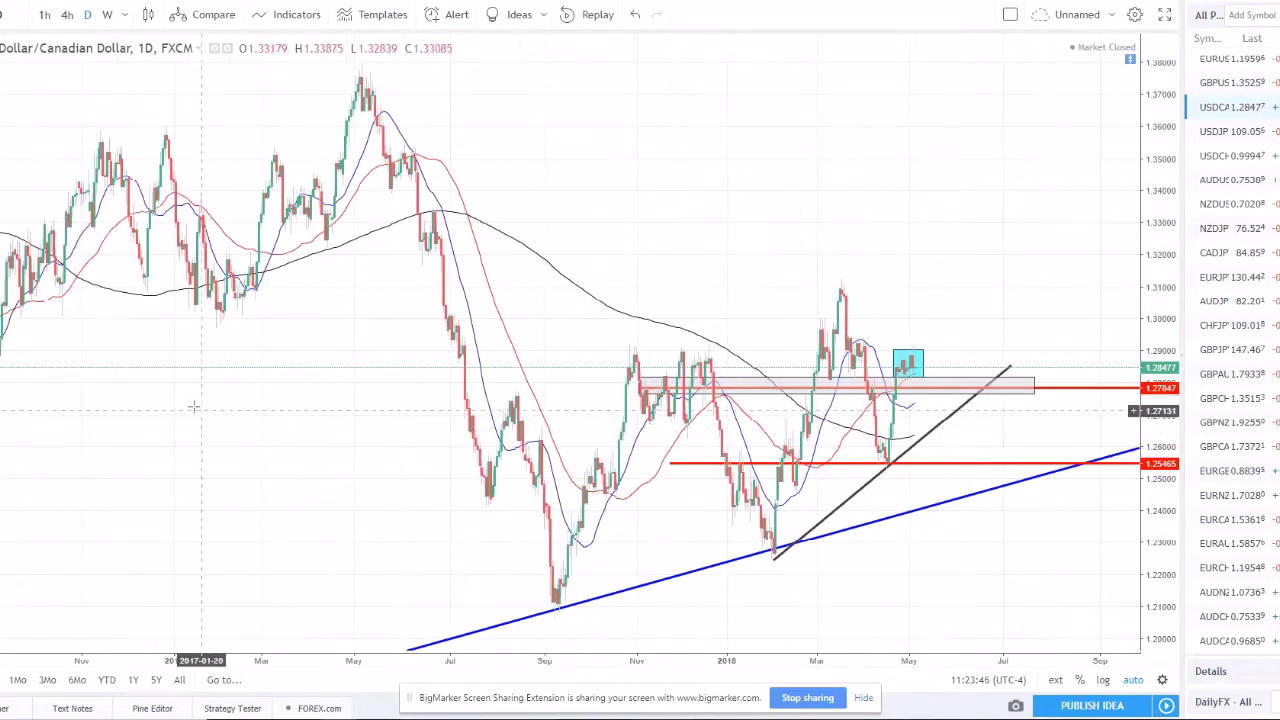
left_click_drag(3, 198, 100, 148)
left_click_drag(54, 340, 132, 180)
key("ctrl+z")
key("ctrl+z")
Loop a freehand circle around the recent consolidation, erase it, and zoom in on recent bars.
mouse_move(858, 260)
left_mouse_down()
mouse_move(583, 343)
mouse_move(680, 505)
mouse_move(945, 400)
left_mouse_up()
left_click_drag(881, 305, 822, 285)
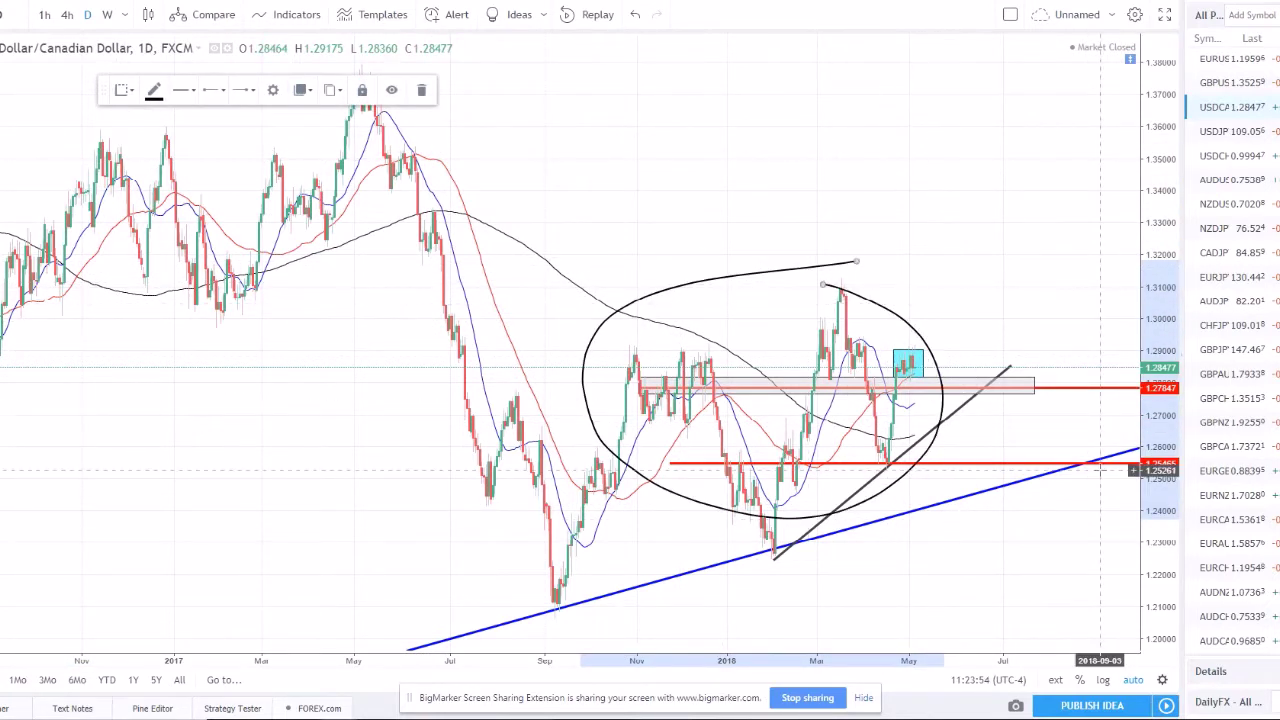
key("ctrl+z")
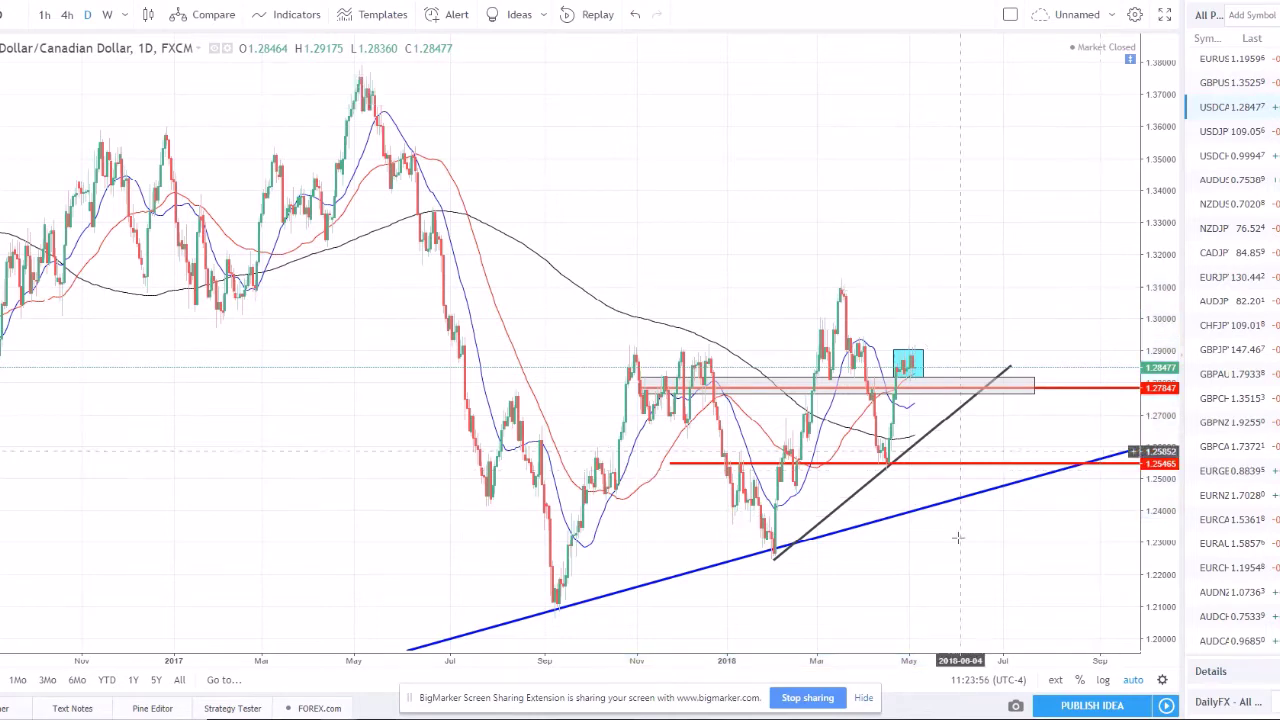
scroll(845, 440, "up", 3)
scroll(700, 420, "up", 3)
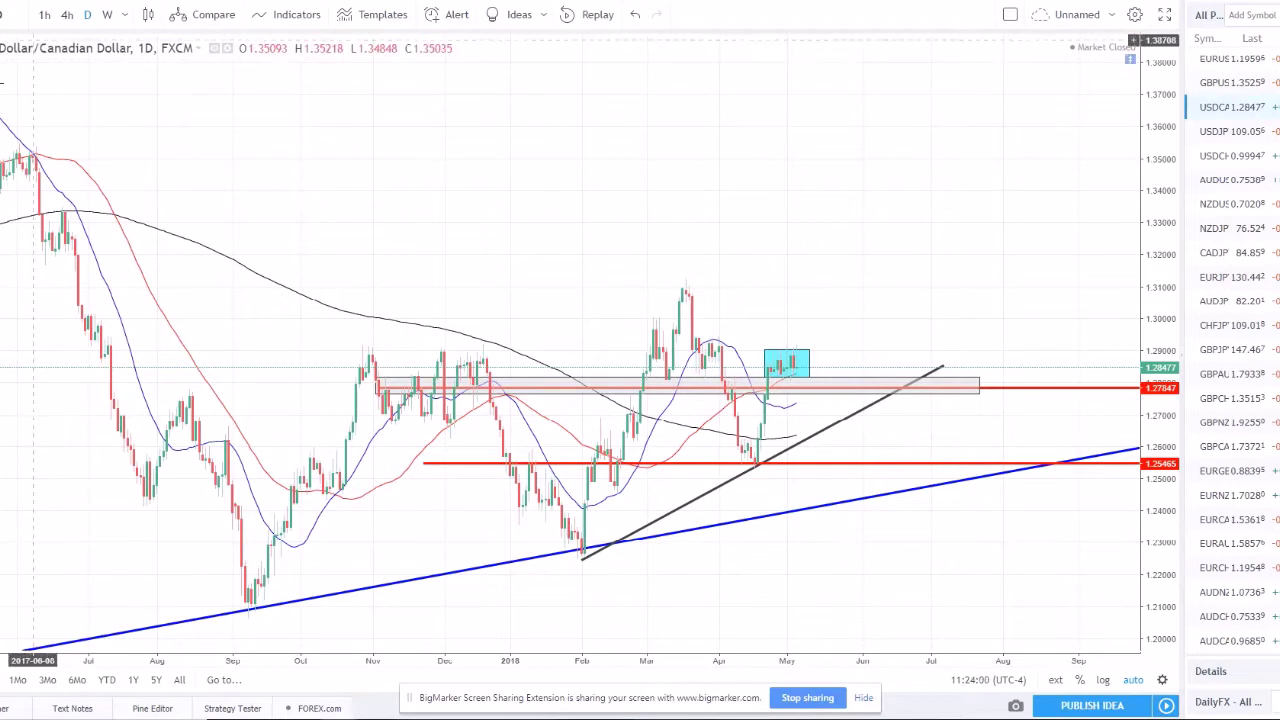
left_click(66, 14)
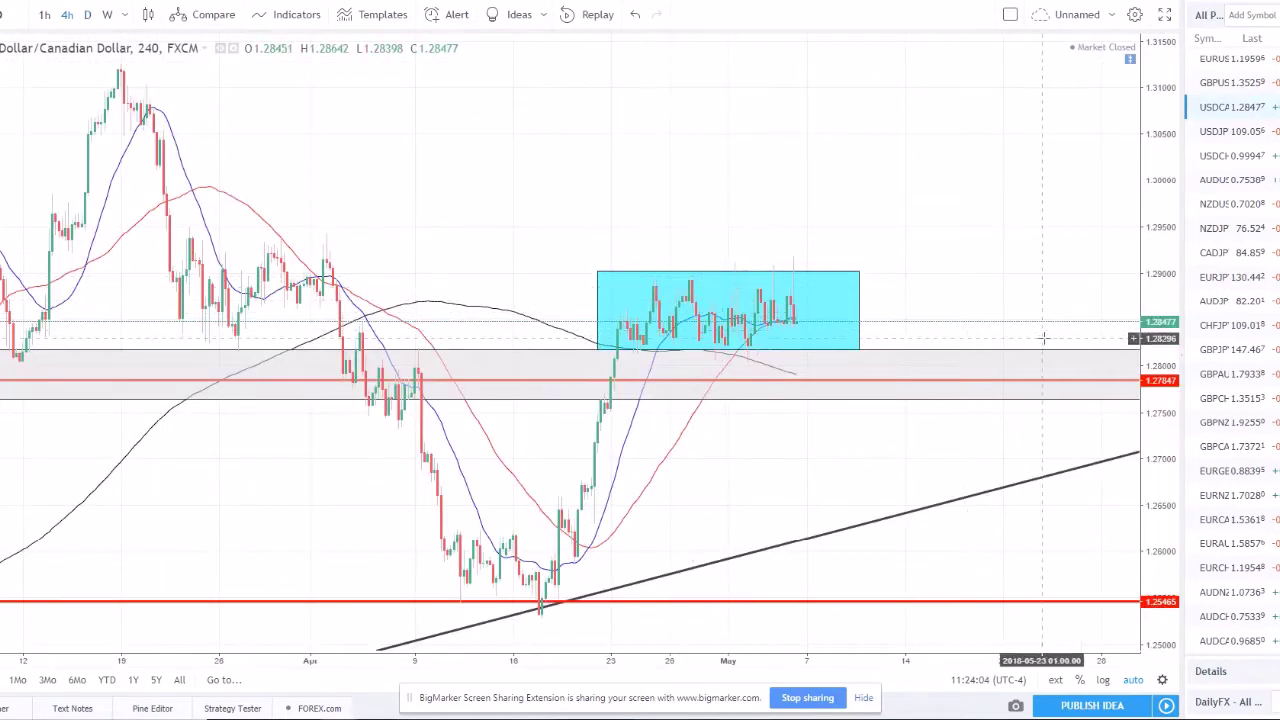
scroll(1043, 337, "down", 1)
scroll(1052, 343, "down", 1)
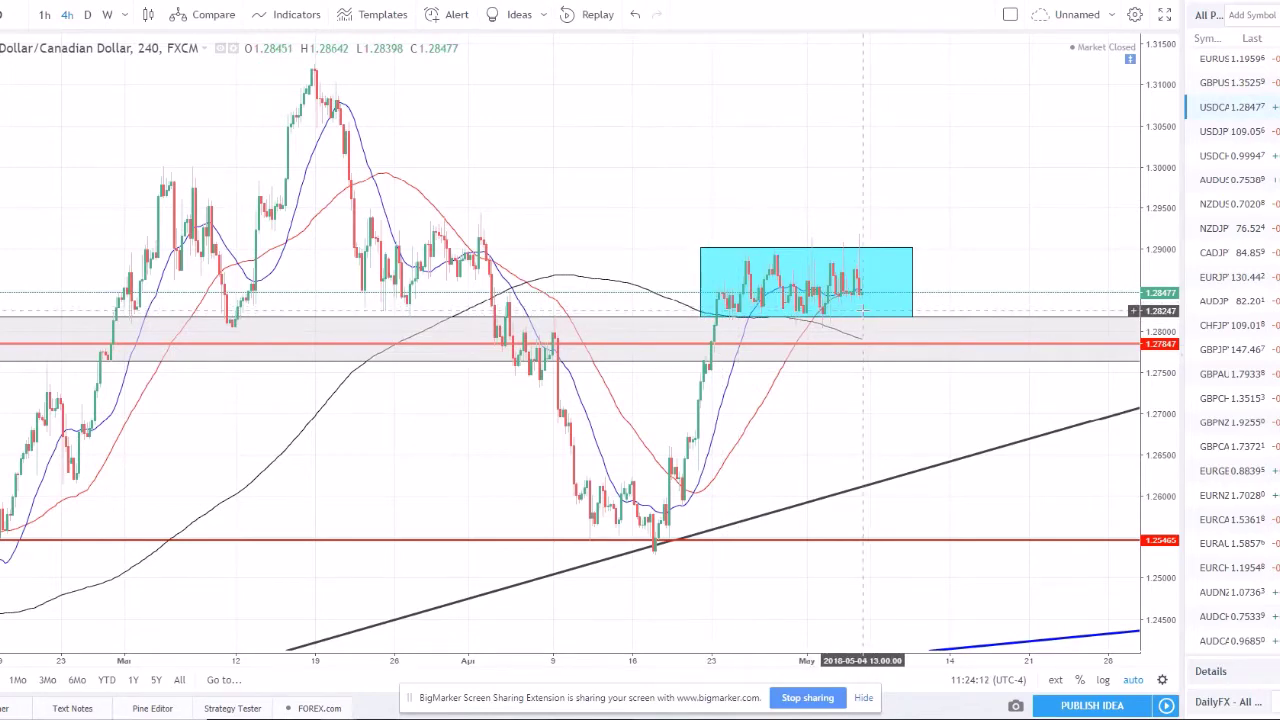
scroll(780, 229, "up", 5)
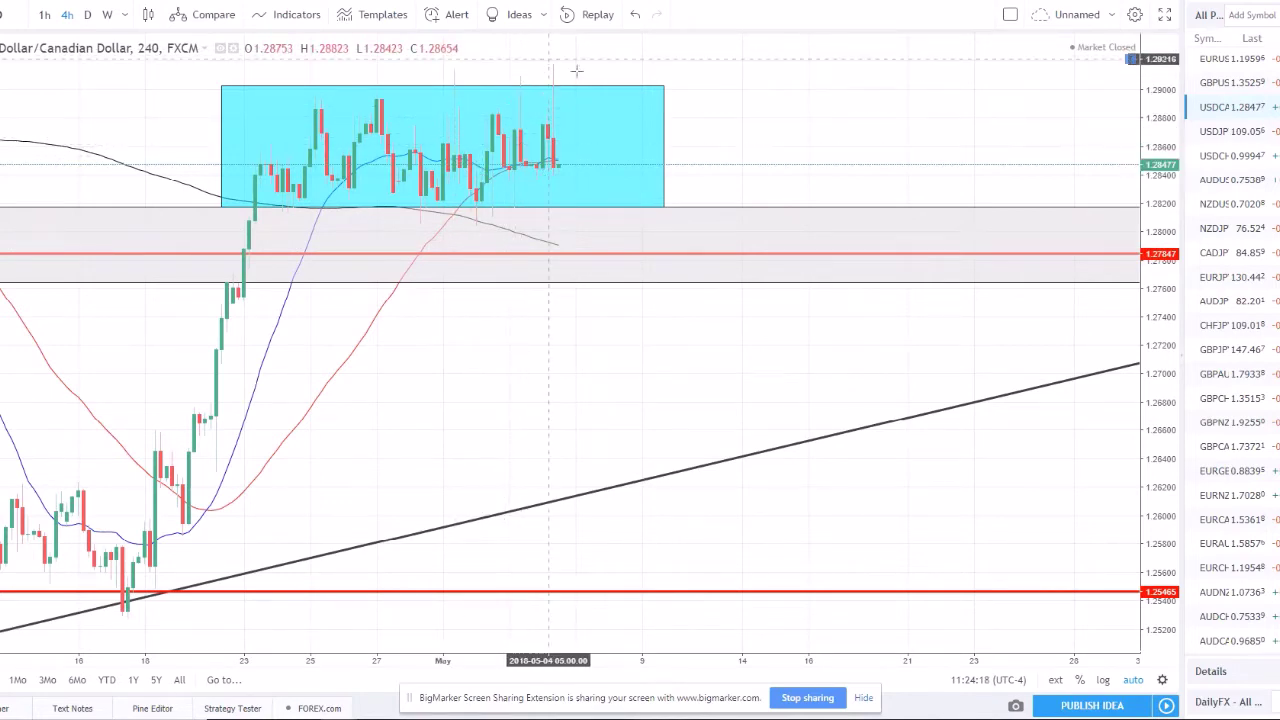
scroll(590, 90, "down", 2)
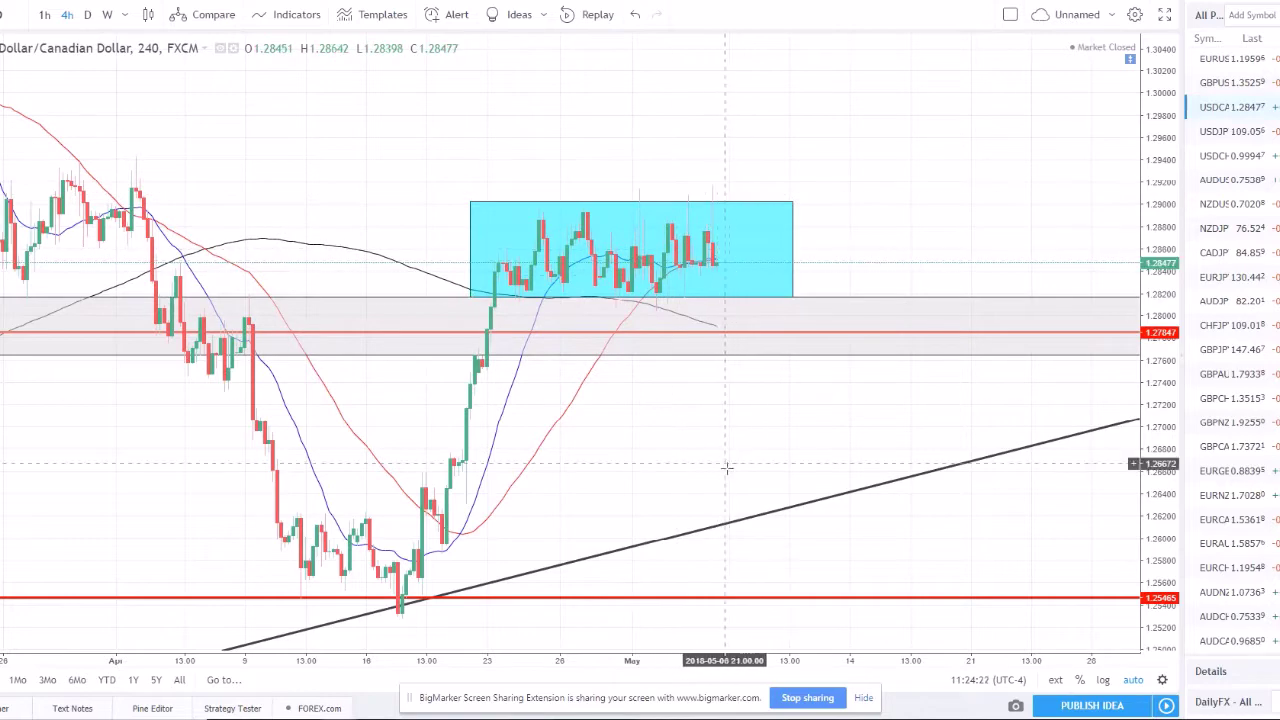
scroll(728, 465, "down", 1)
scroll(728, 465, "down", 1)
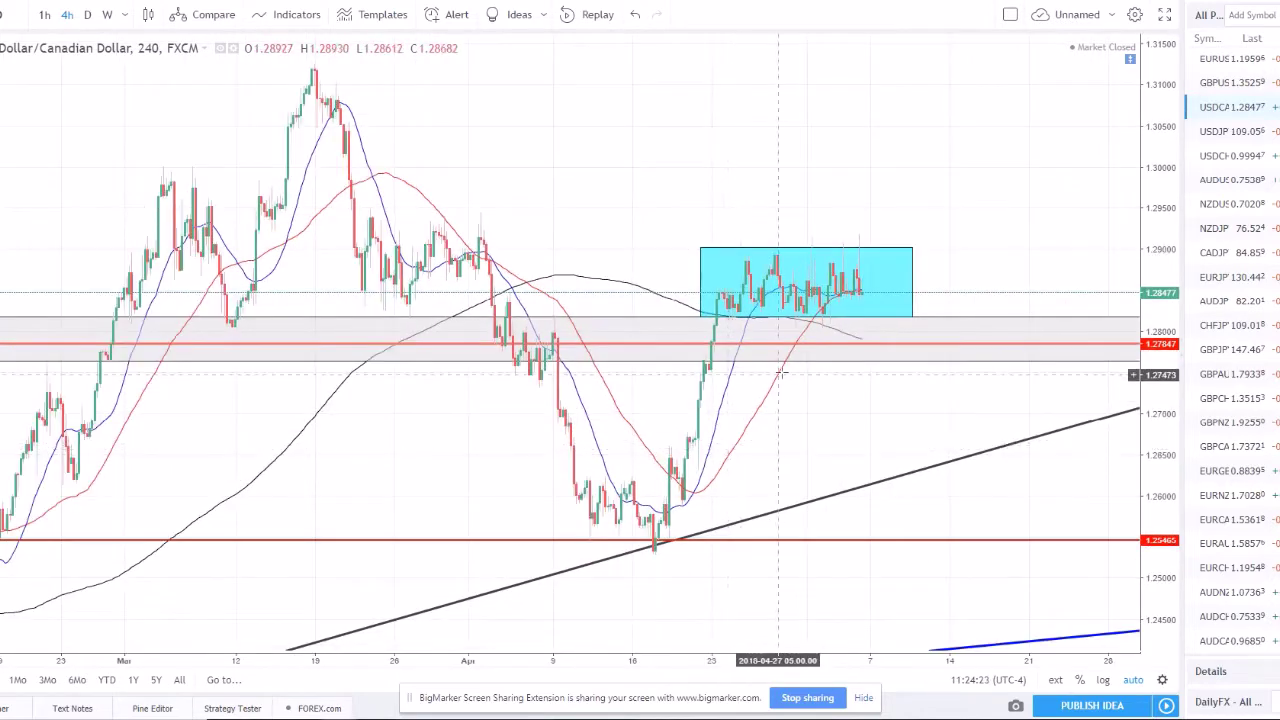
left_click(87, 14)
scroll(678, 321, "up", 2)
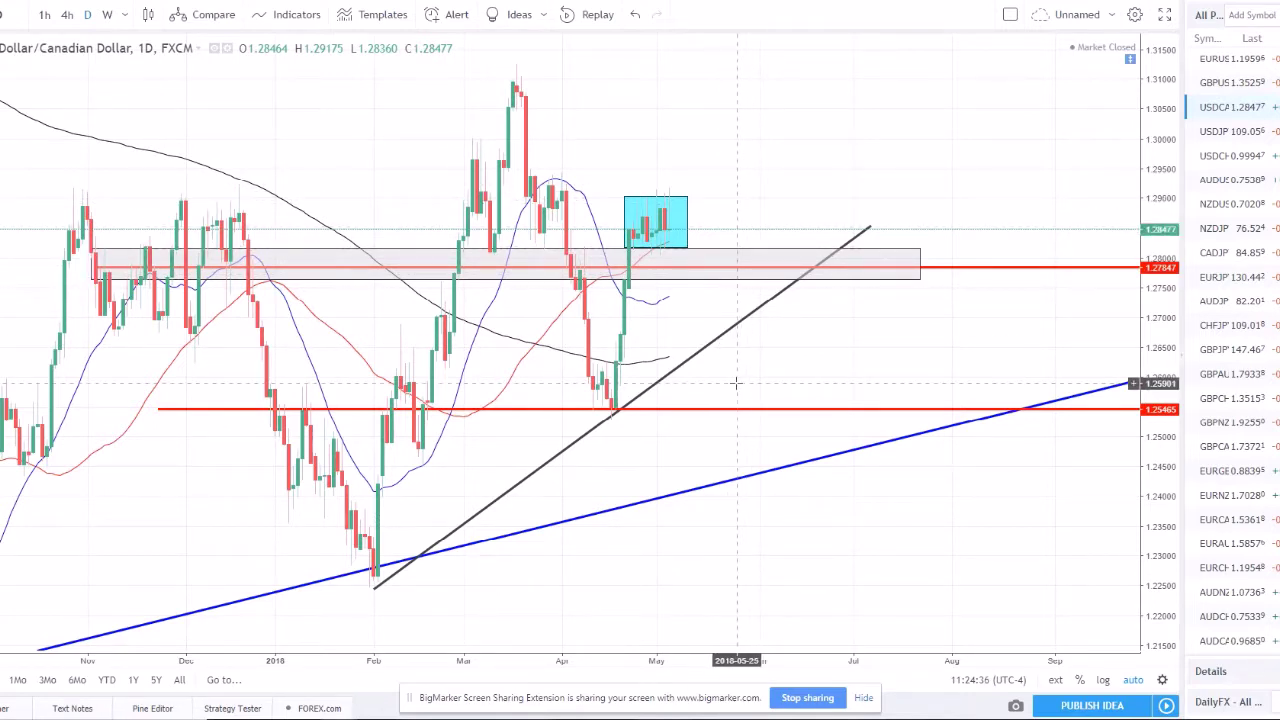
scroll(737, 375, "down", 2)
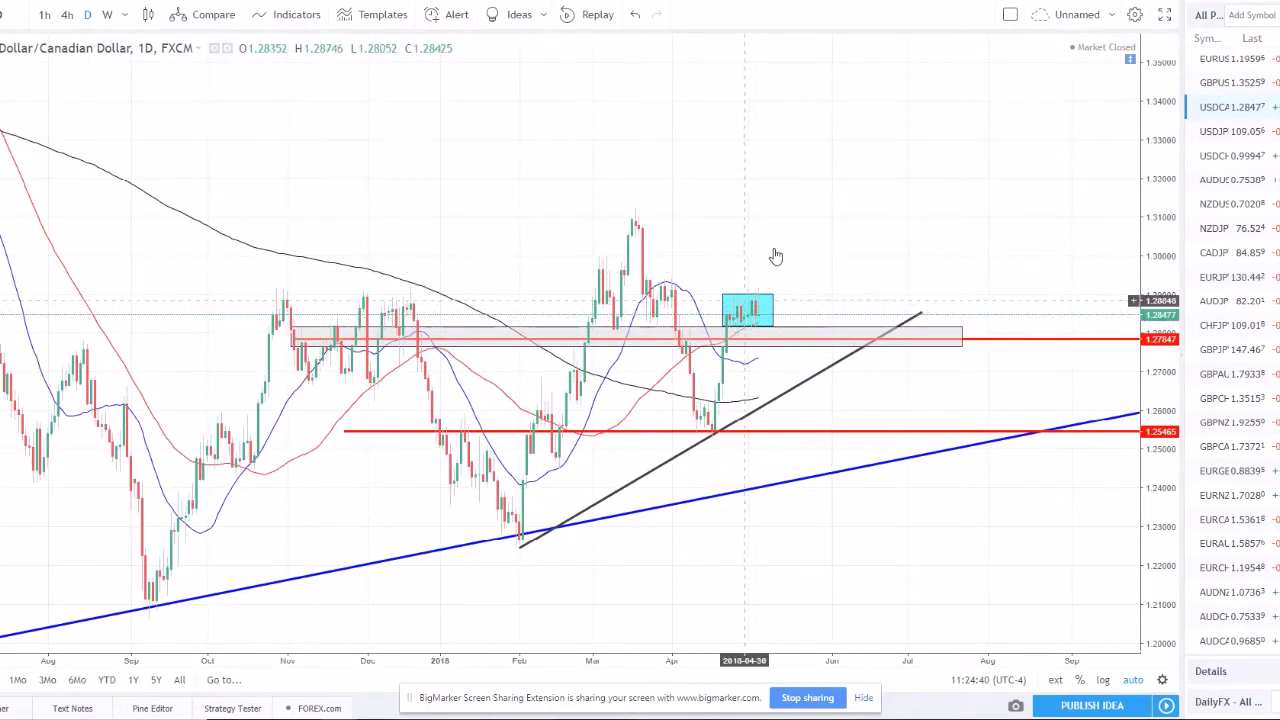
scroll(780, 220, "down", 1)
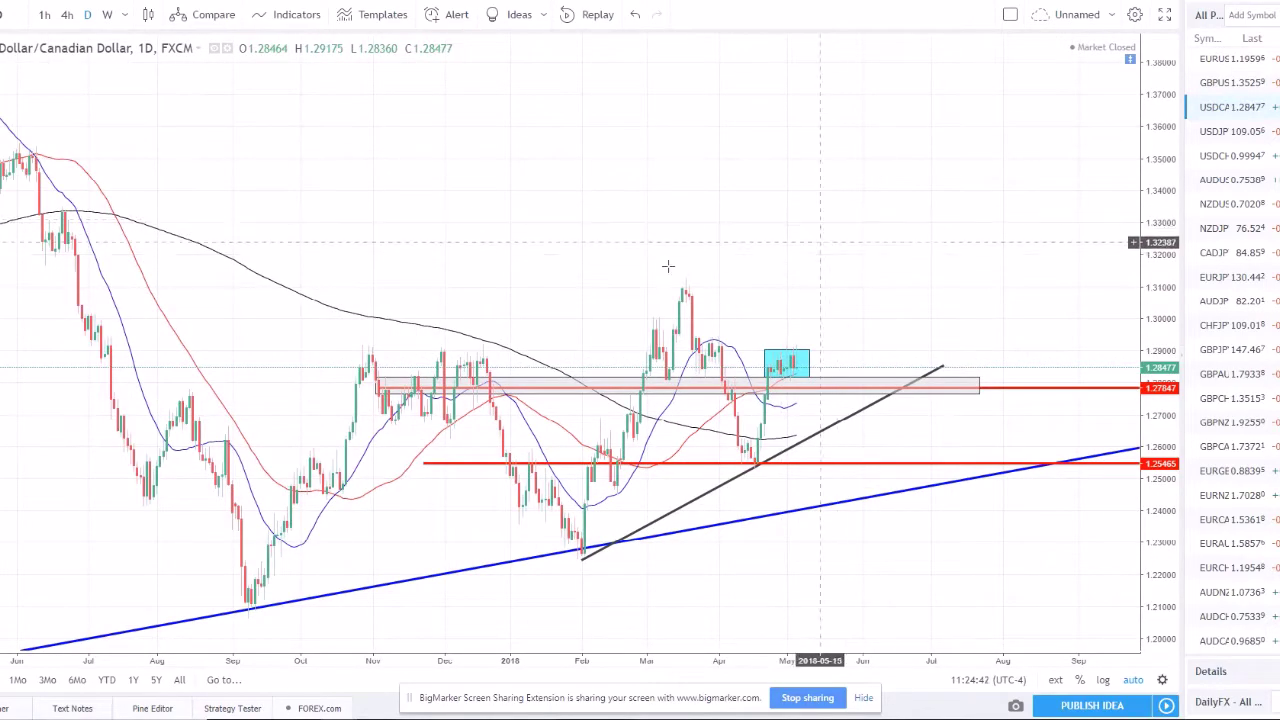
scroll(700, 300, "up", 1)
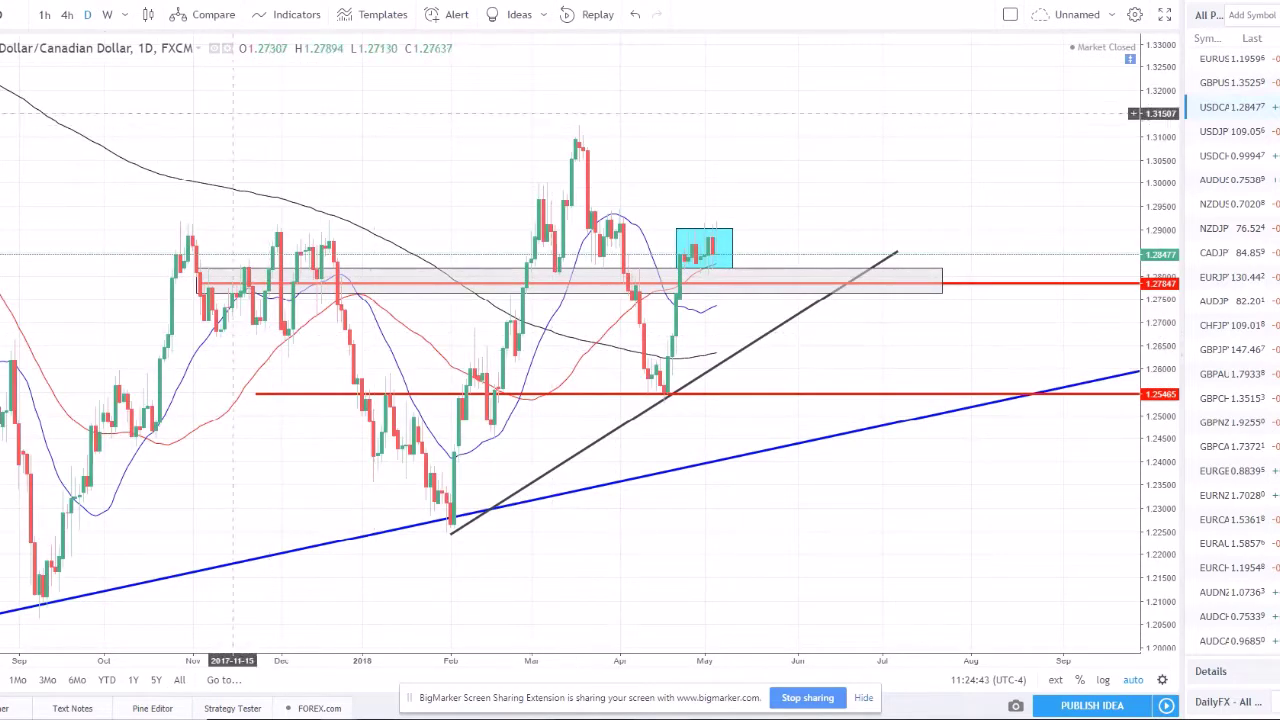
left_click(44, 14)
scroll(930, 224, "down", 2)
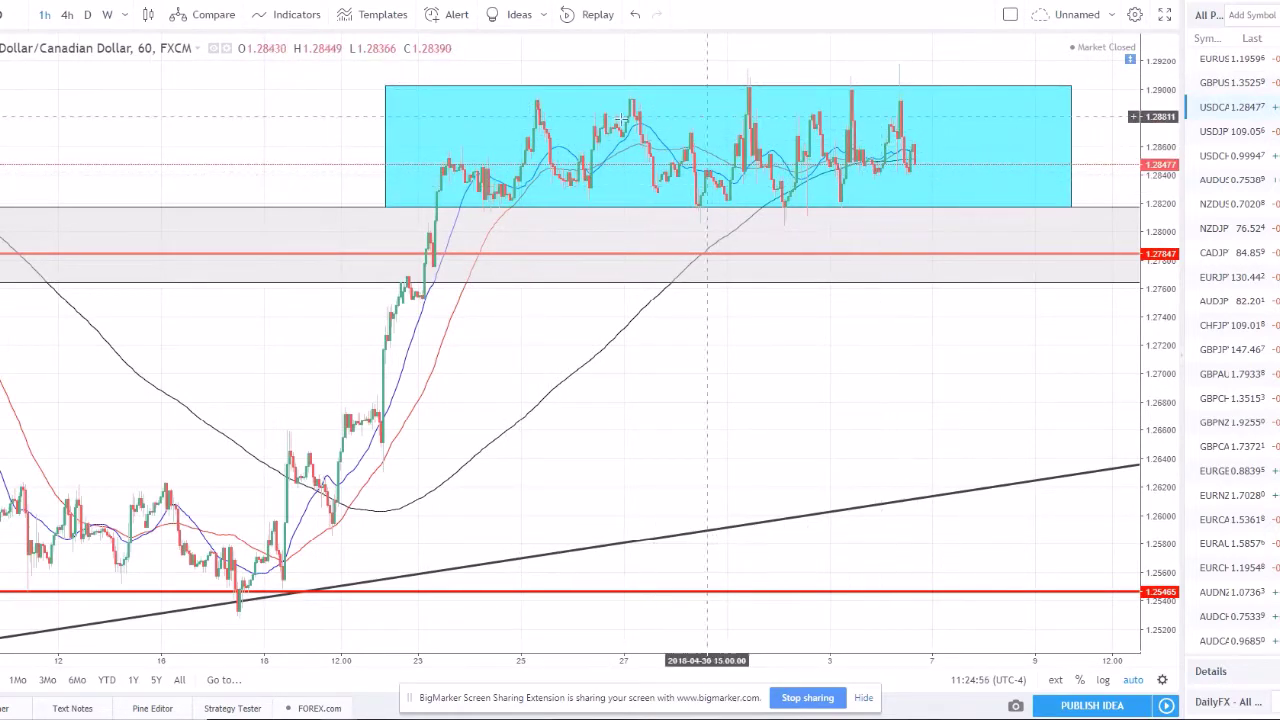
left_click(87, 14)
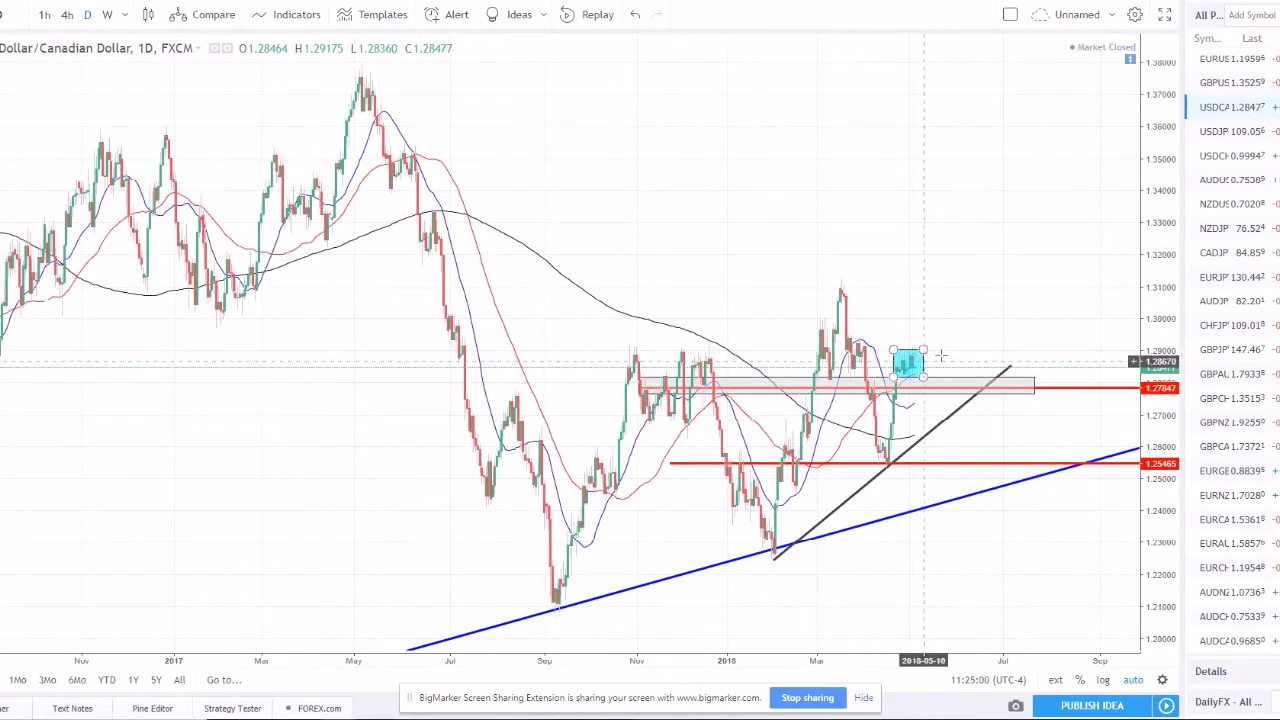
scroll(774, 214, "up", 2)
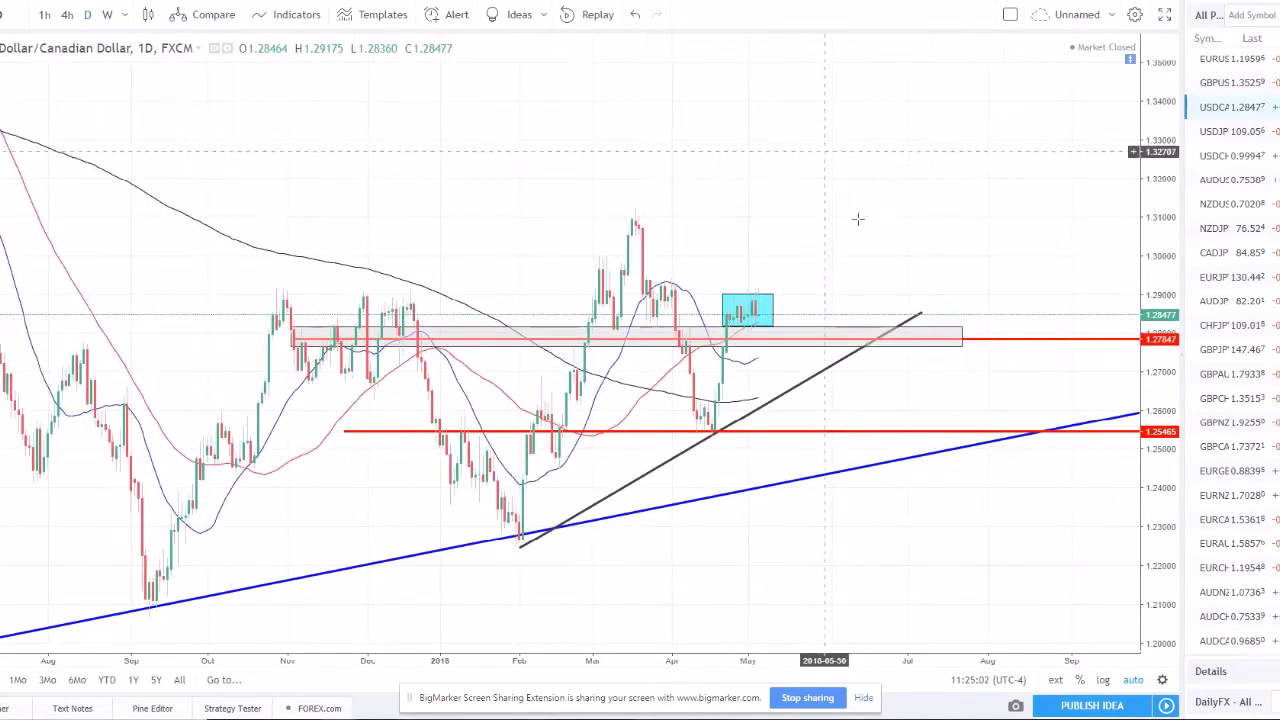
Add a red horizontal ray at 1.28996 along the top of the cyan range box.
left_click(5, 115)
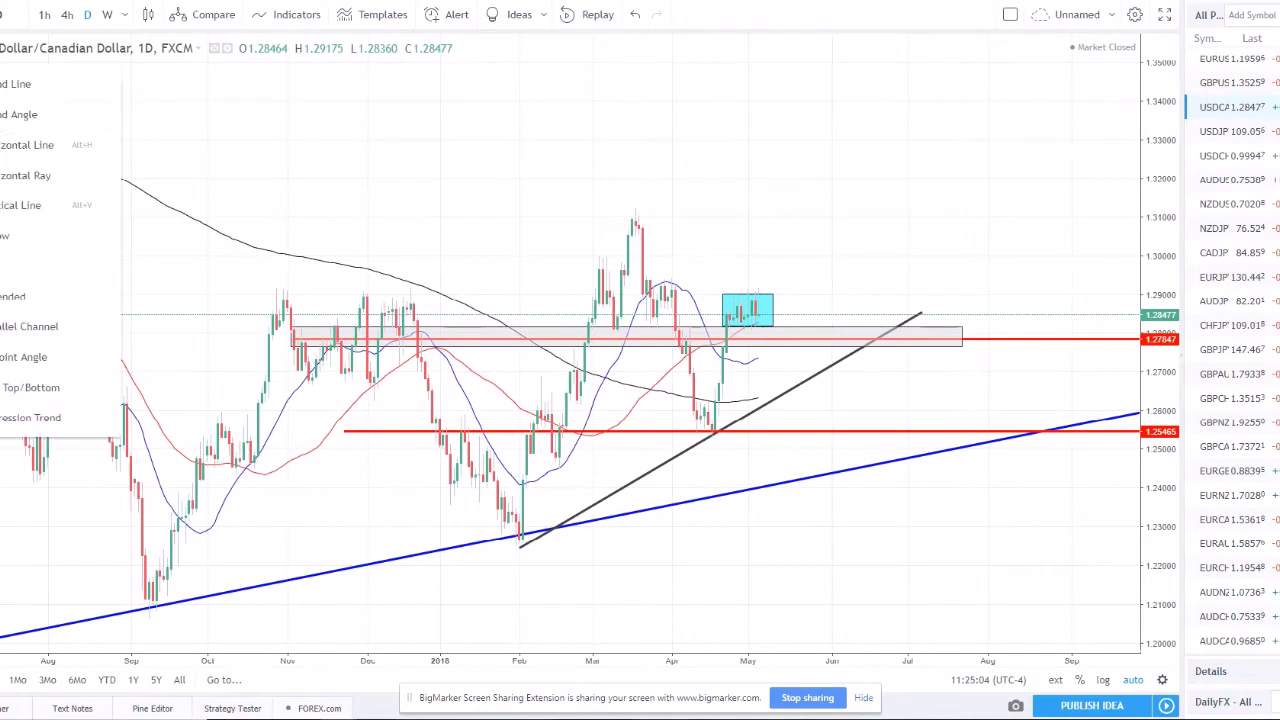
left_click(30, 172)
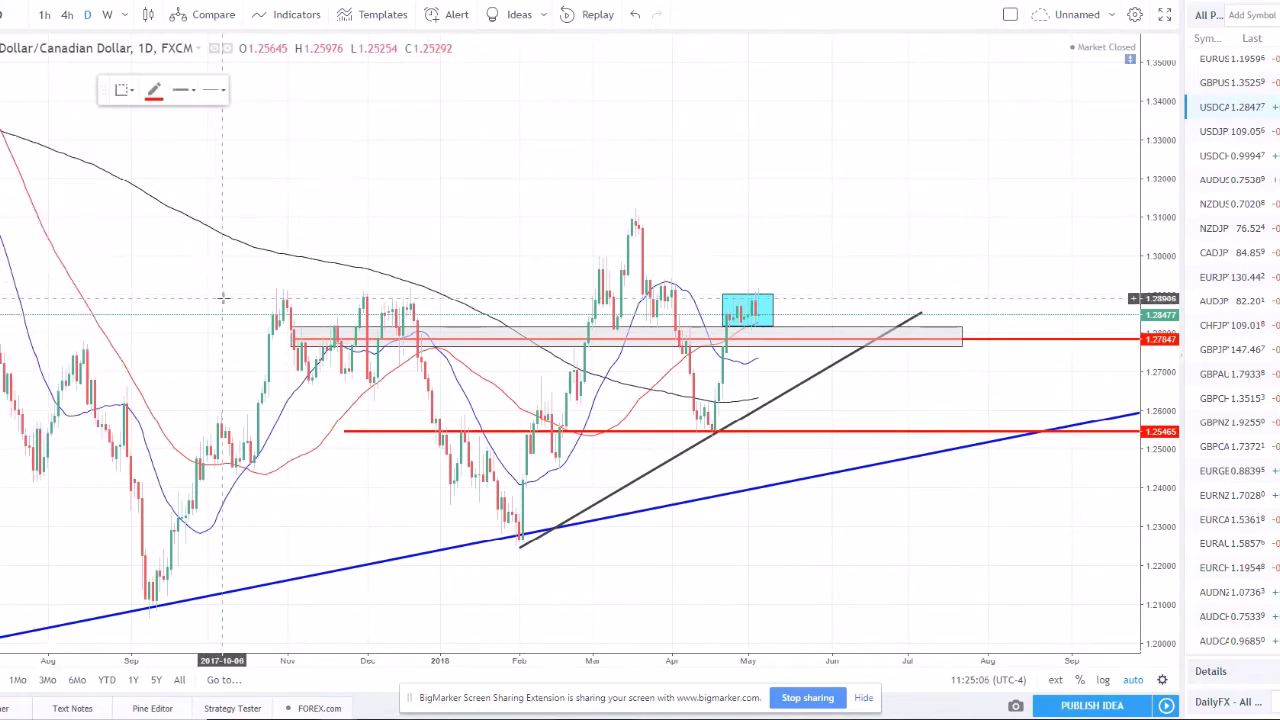
left_click(221, 298)
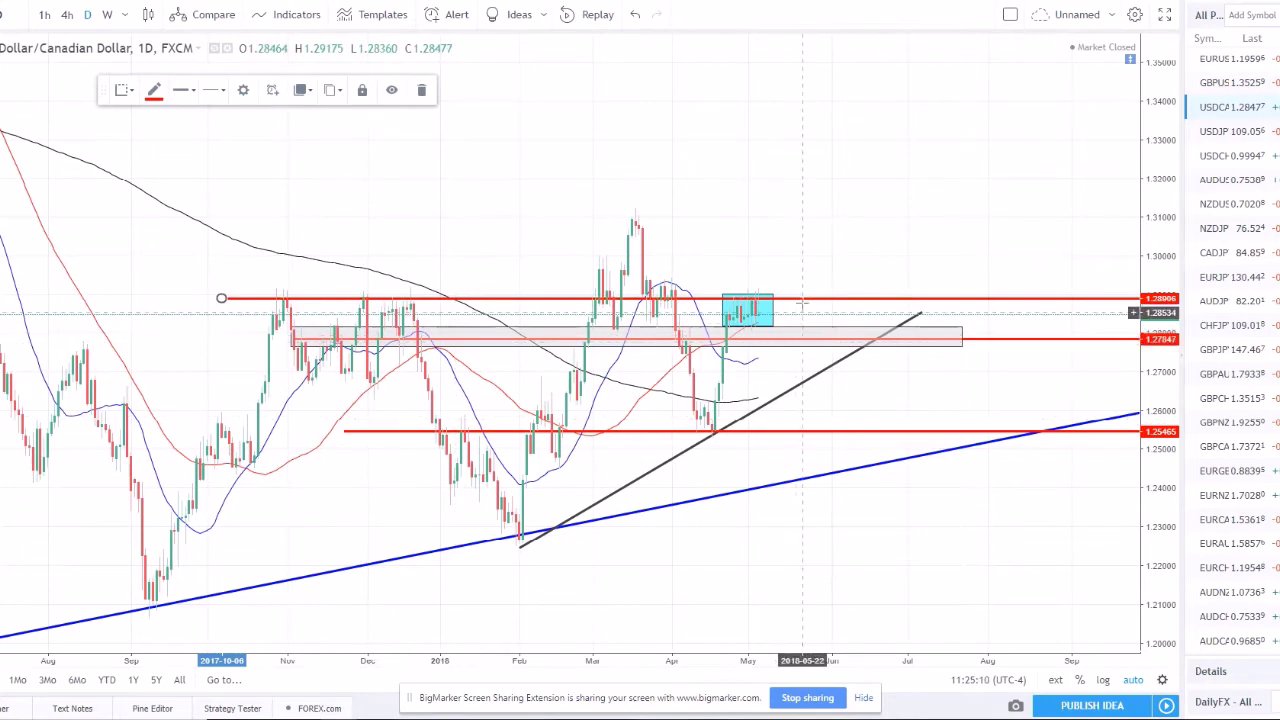
Move the middle red level up to 1.28084 and deselect it.
scroll(810, 340, "down", 3)
left_click_drag(885, 380, 891, 385)
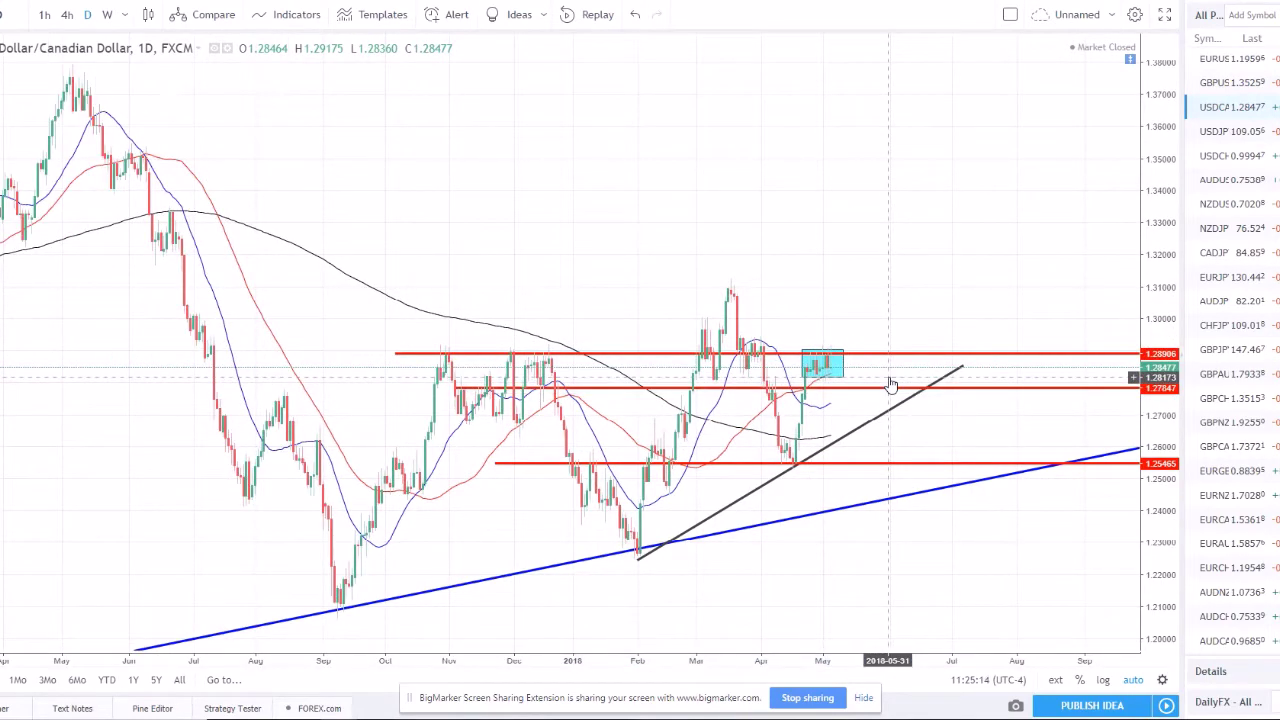
scroll(891, 385, "up", 2)
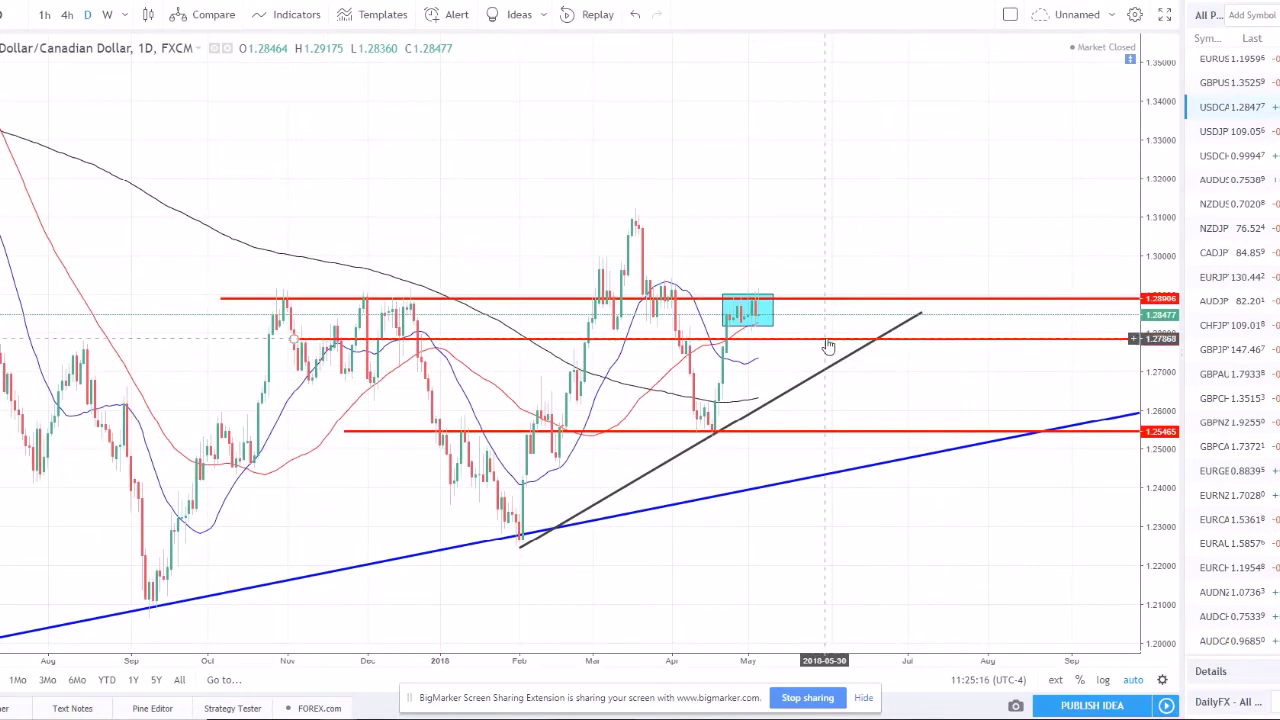
left_click_drag(828, 346, 864, 330)
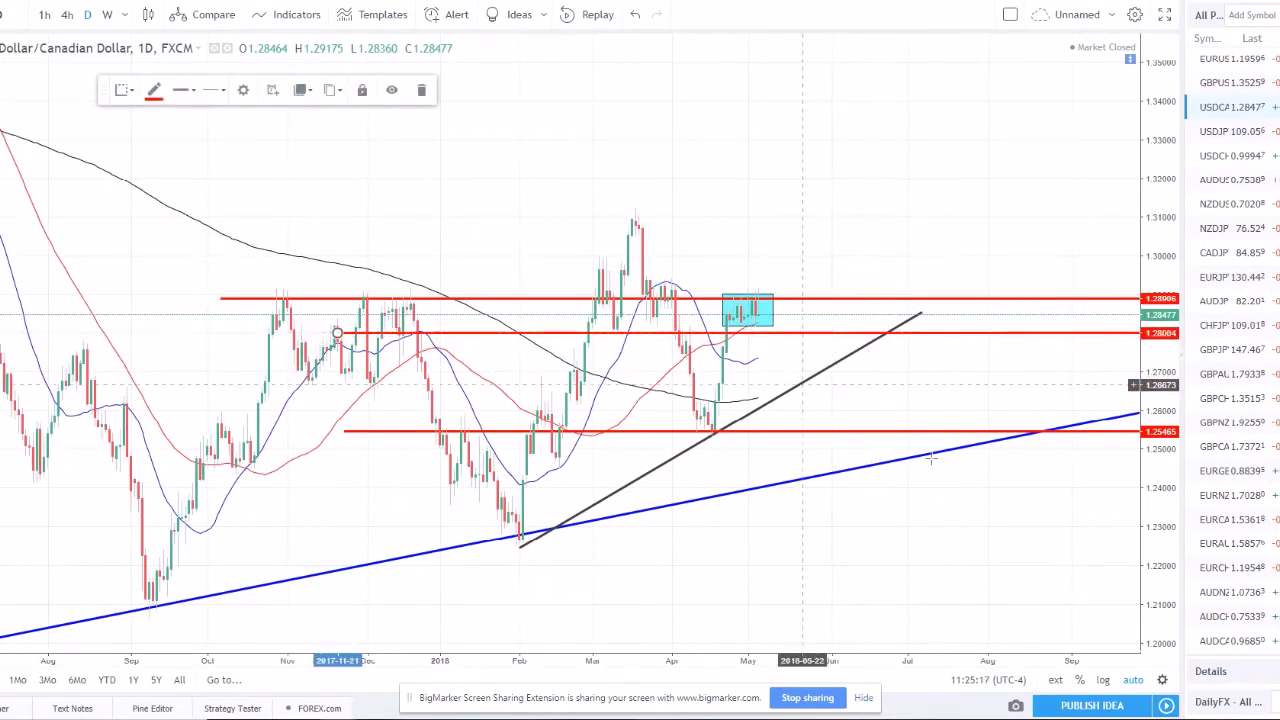
left_click(868, 145)
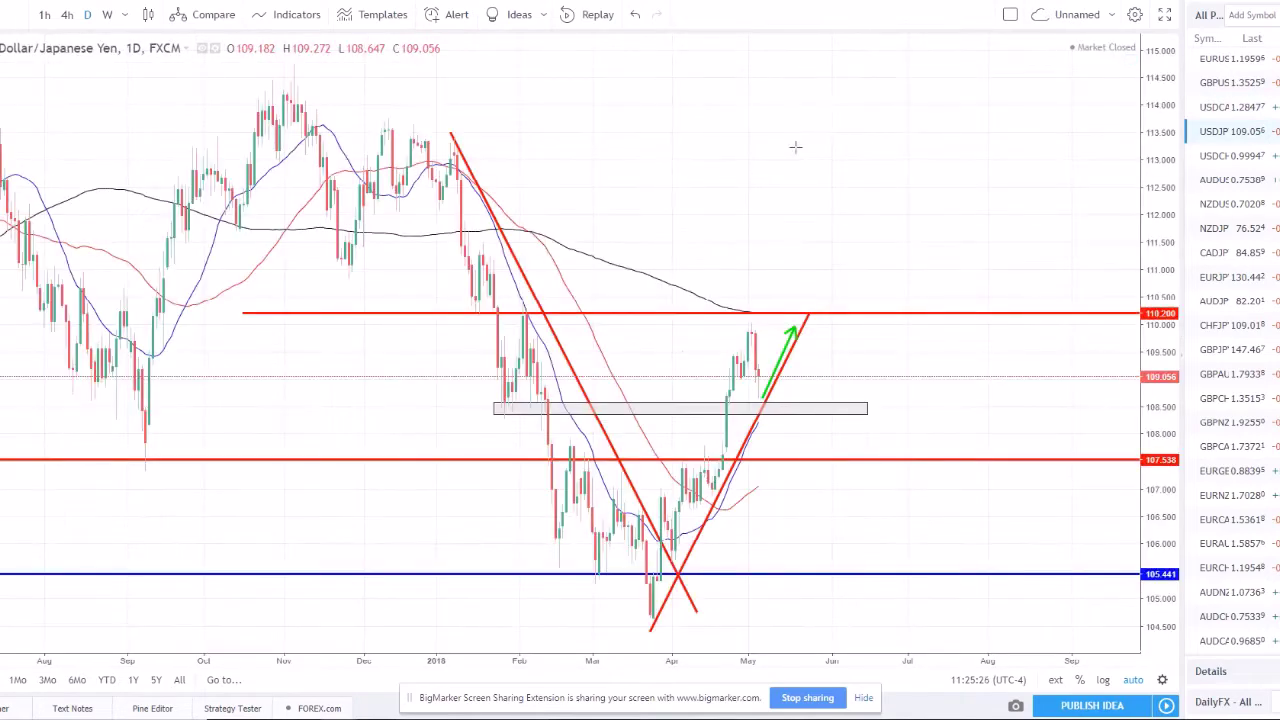
Zoom in on the USD/JPY daily chart showing the red triangle, levels and green arrow.
scroll(683, 226, "up", 2)
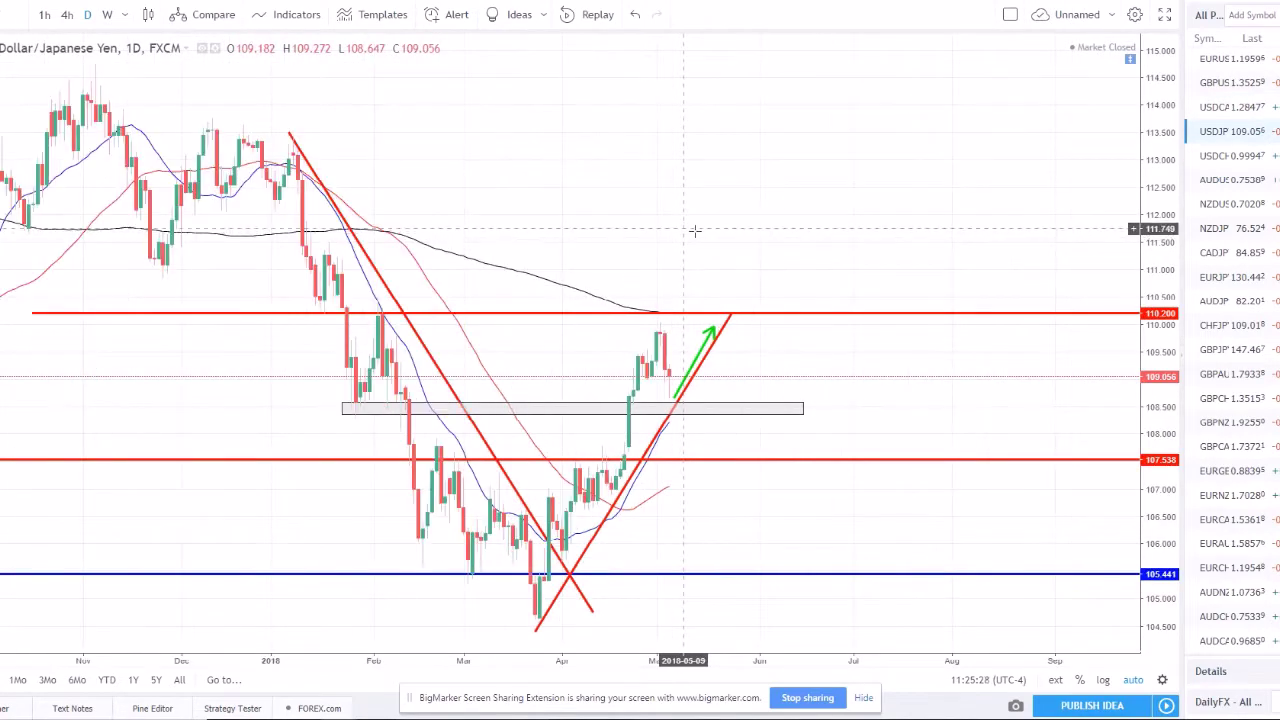